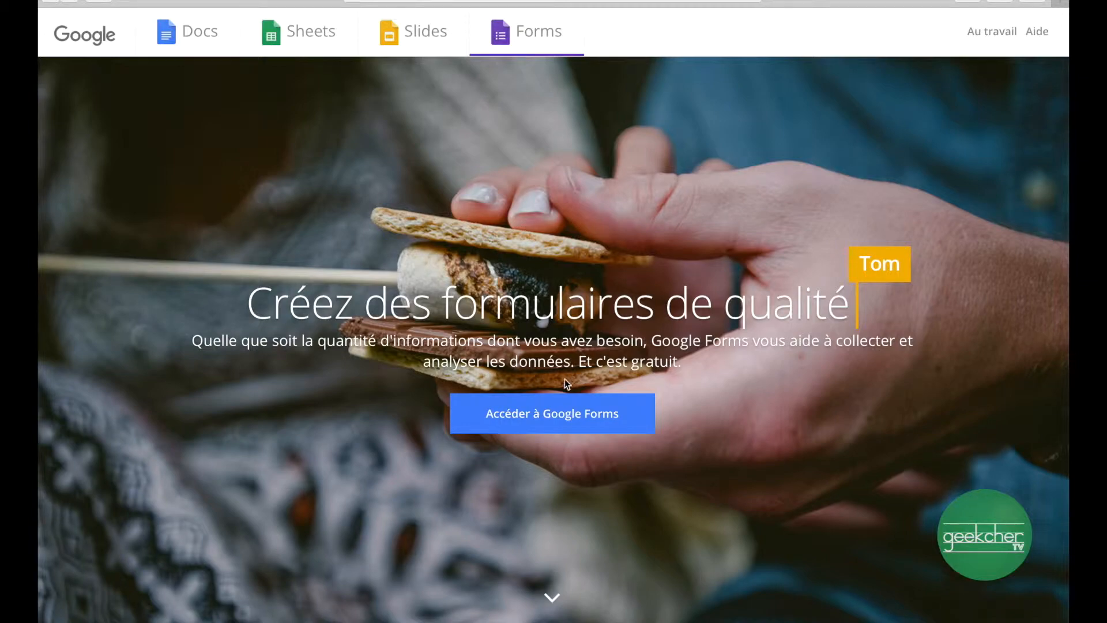
- Create a new form from the Questionnaire vierge template in the Enseignement section of the template gallery
left_click(529, 424)
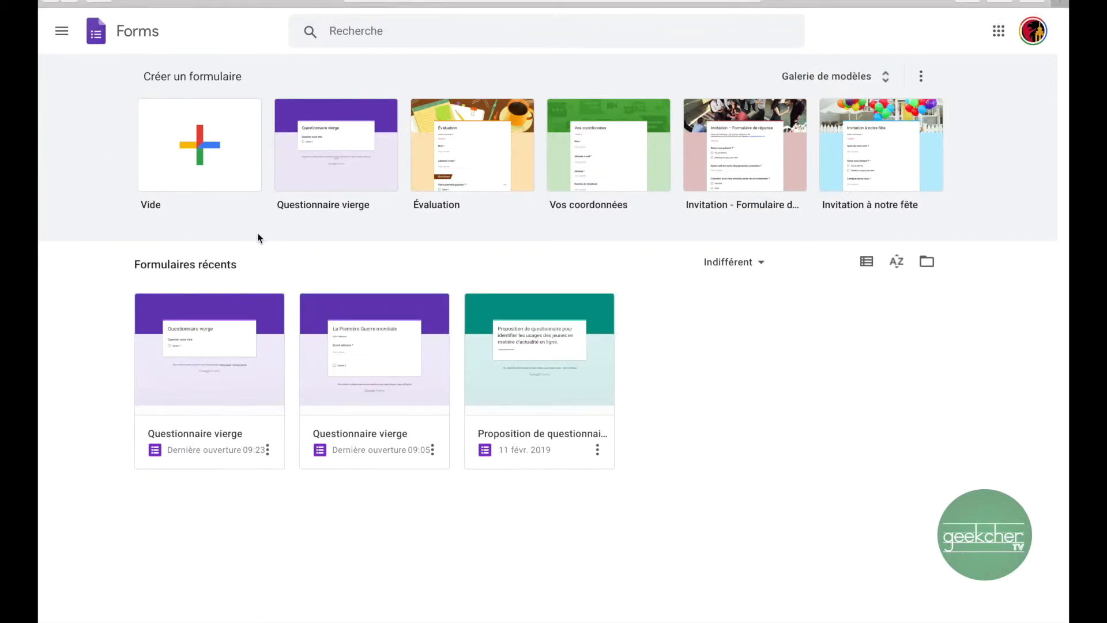
left_click(807, 76)
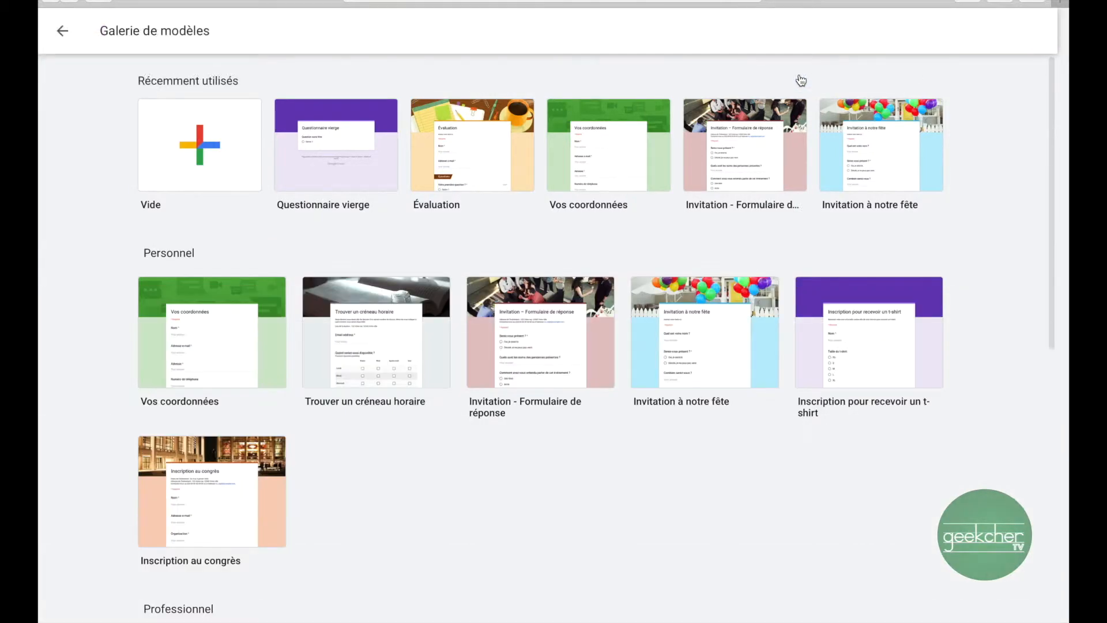
scroll(342, 148, "down", 7)
scroll(342, 148, "down", 2)
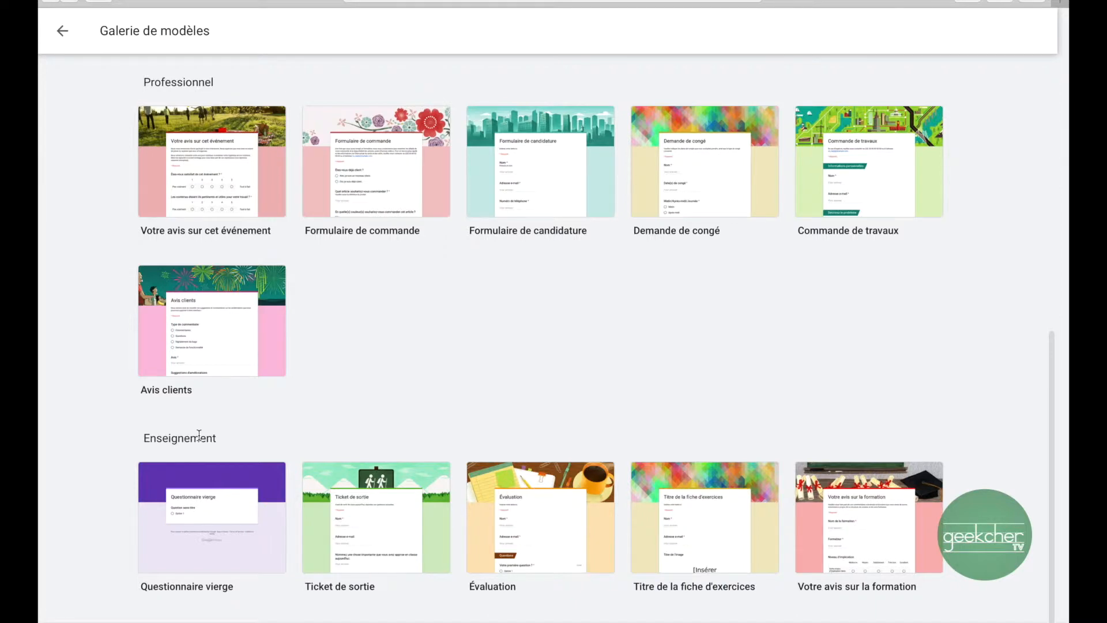
left_click(220, 542)
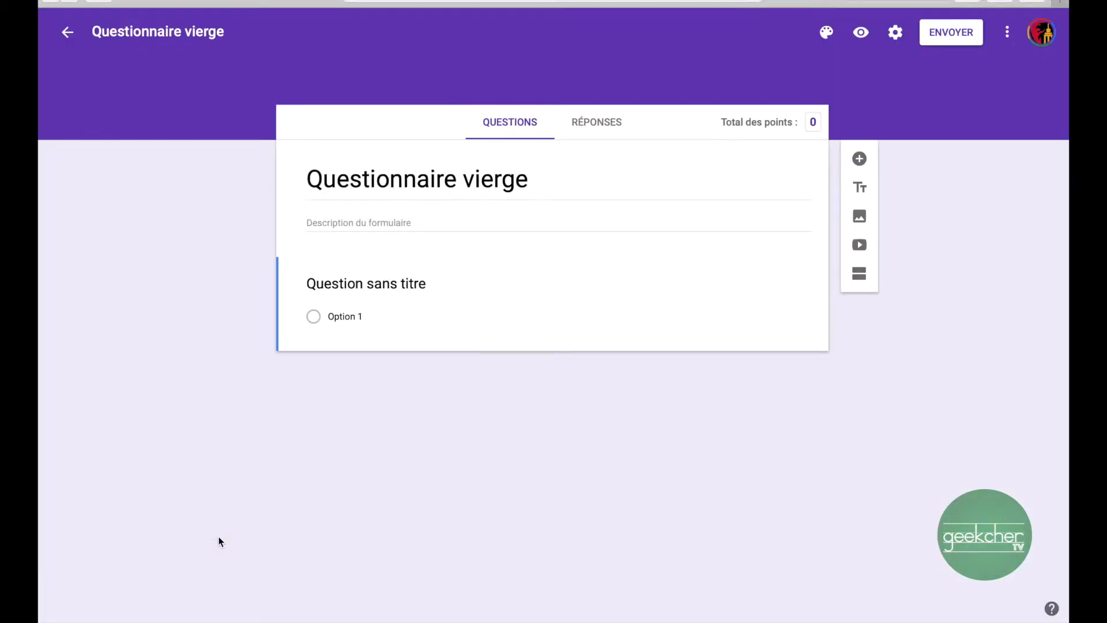
- Title the form "La Première Guerre mondiale" and enter "QCM" as its description
left_click(447, 182)
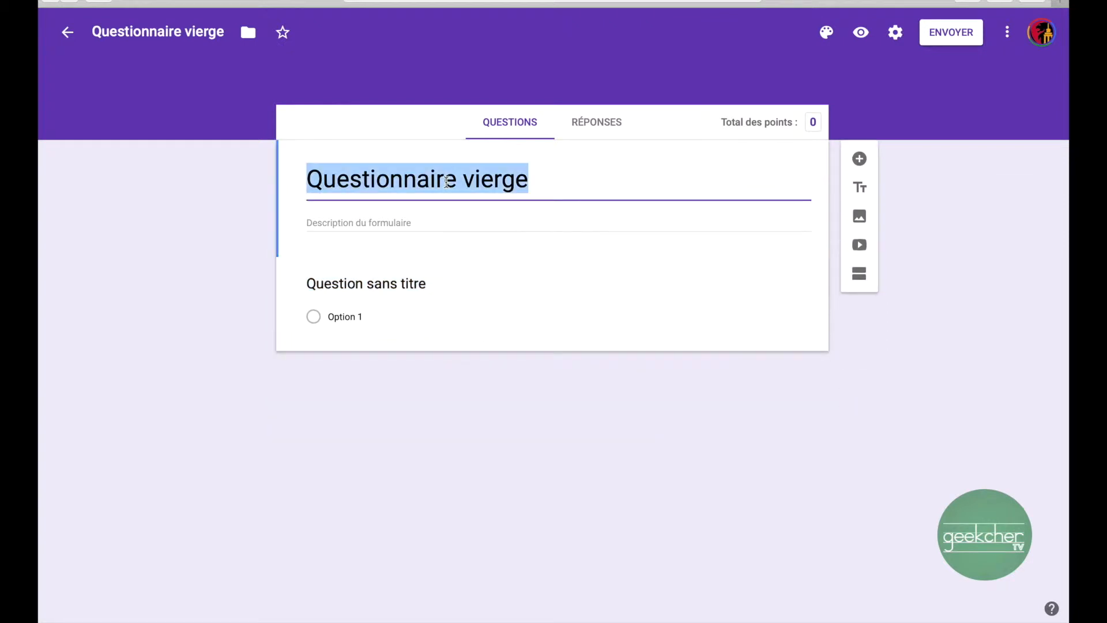
type("La Pr")
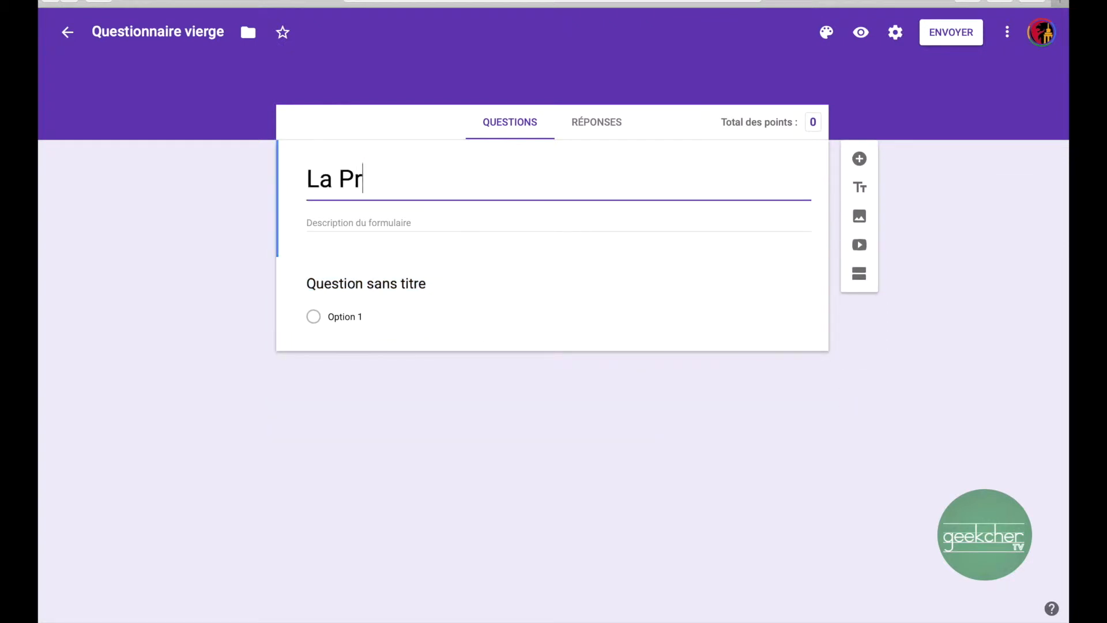
type("emière Guerre")
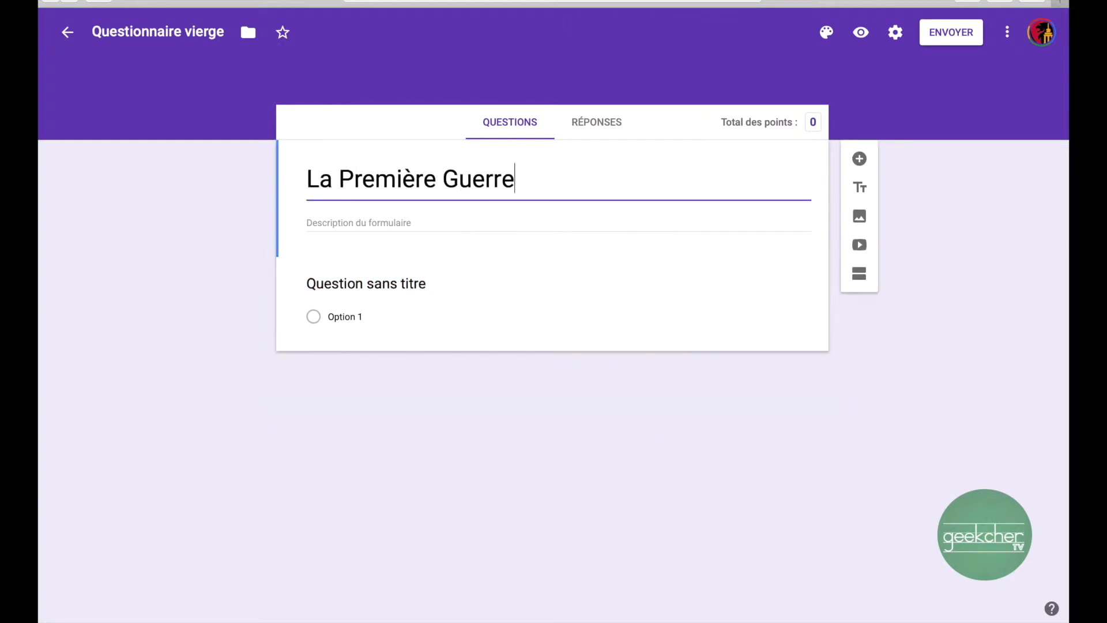
type(" mondiale")
left_click(442, 222)
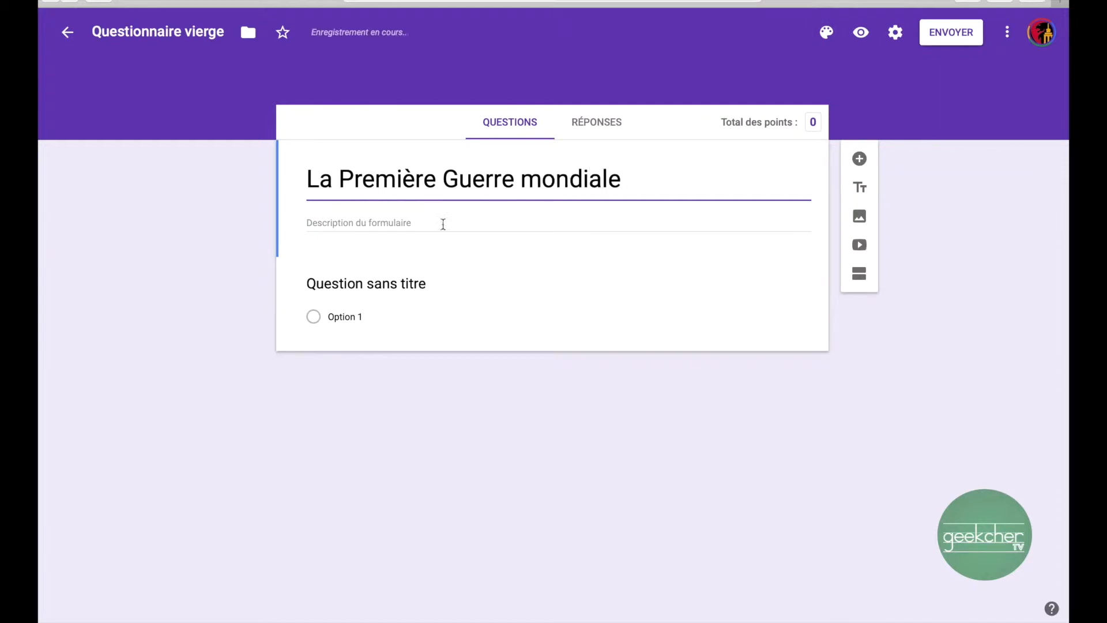
type("QCM")
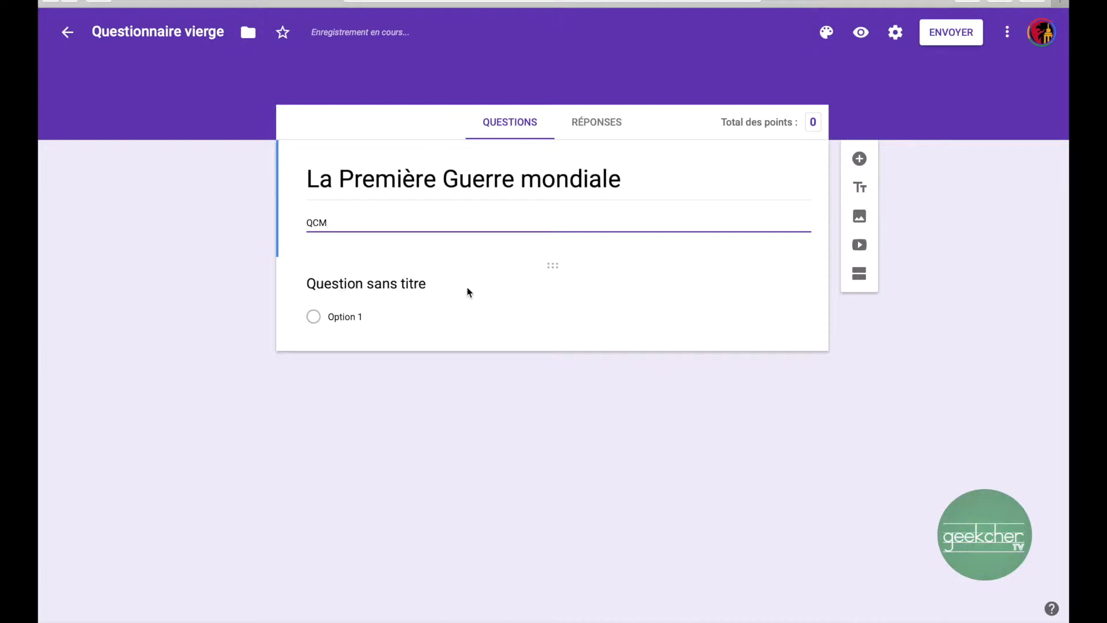
left_click(556, 268)
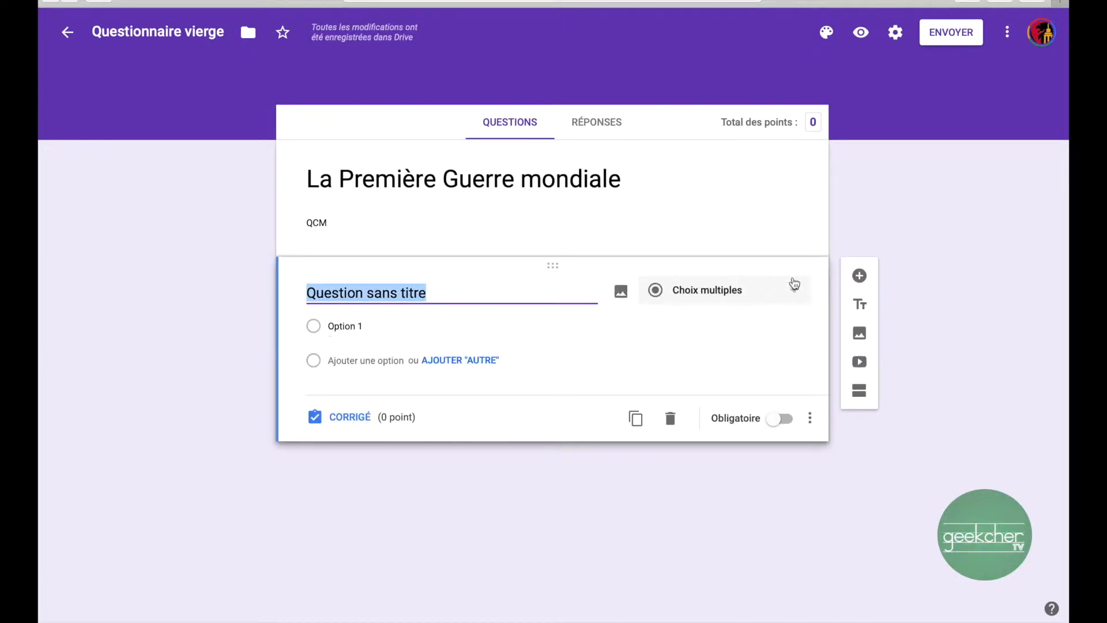
left_click(860, 276)
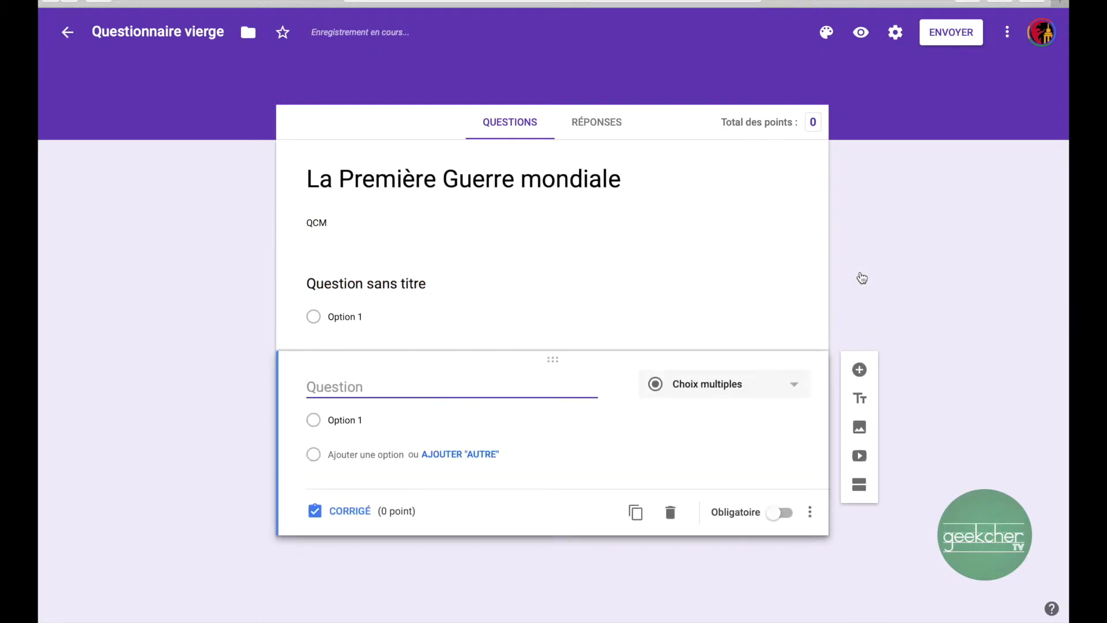
left_click(860, 370)
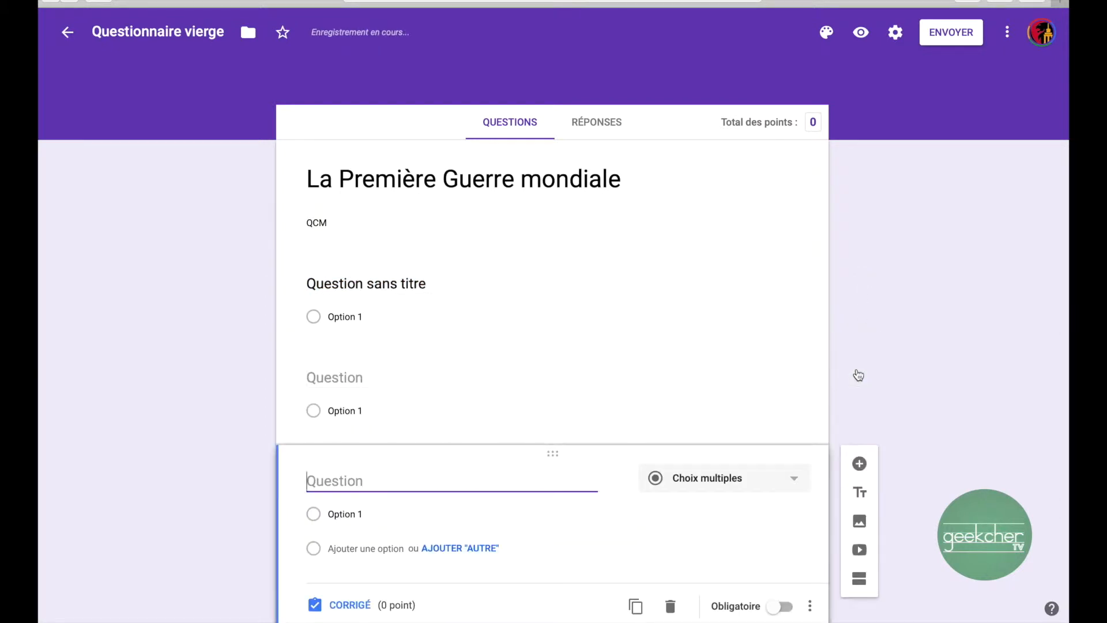
left_click(671, 609)
left_click(670, 512)
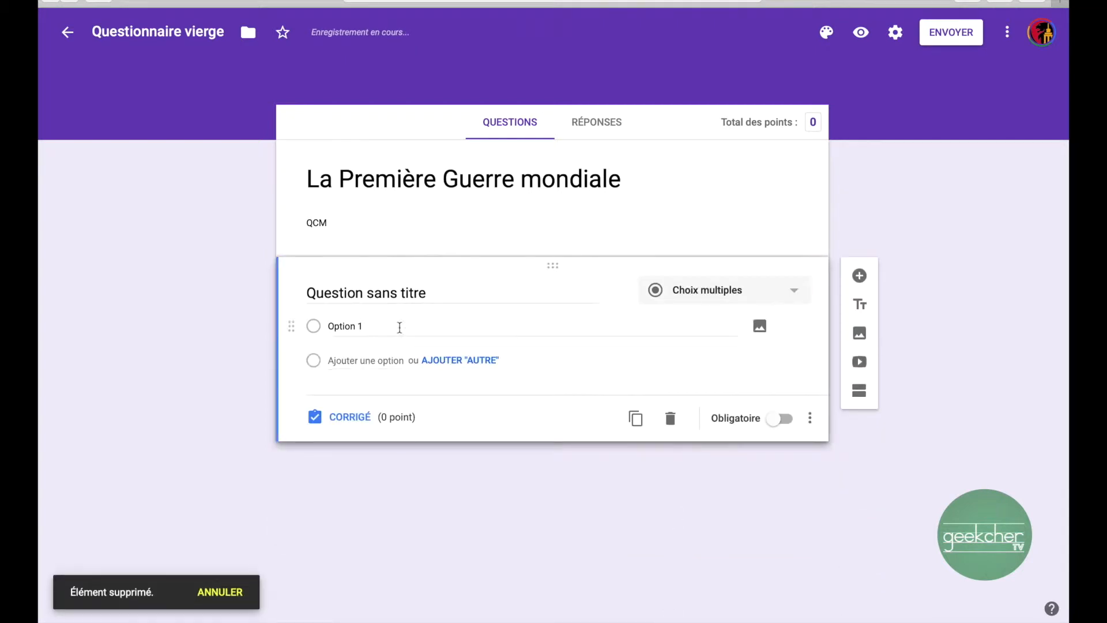
- Replace the first question's title with "En quelle année s'est terminée la Première Guerre mondiale."
left_click(398, 293)
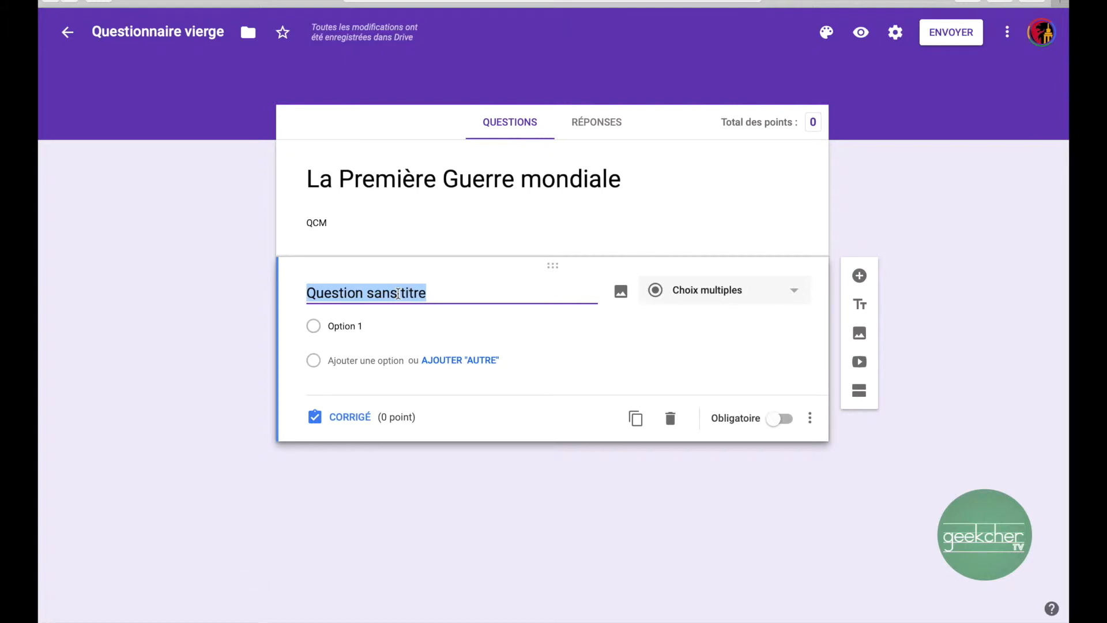
type("En quelle ")
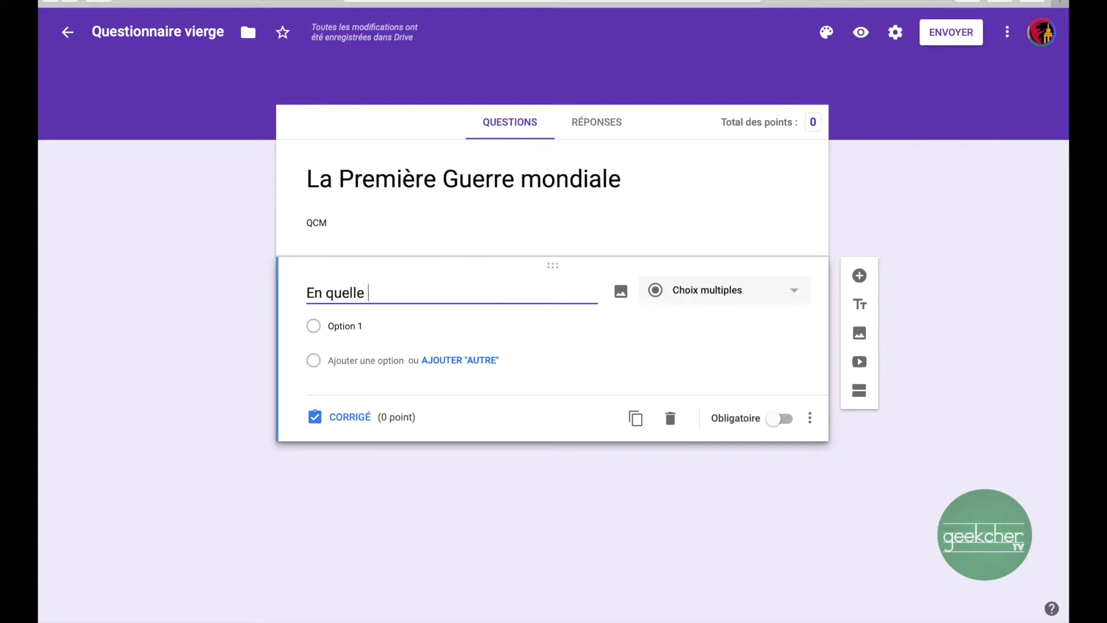
type("année s'est term")
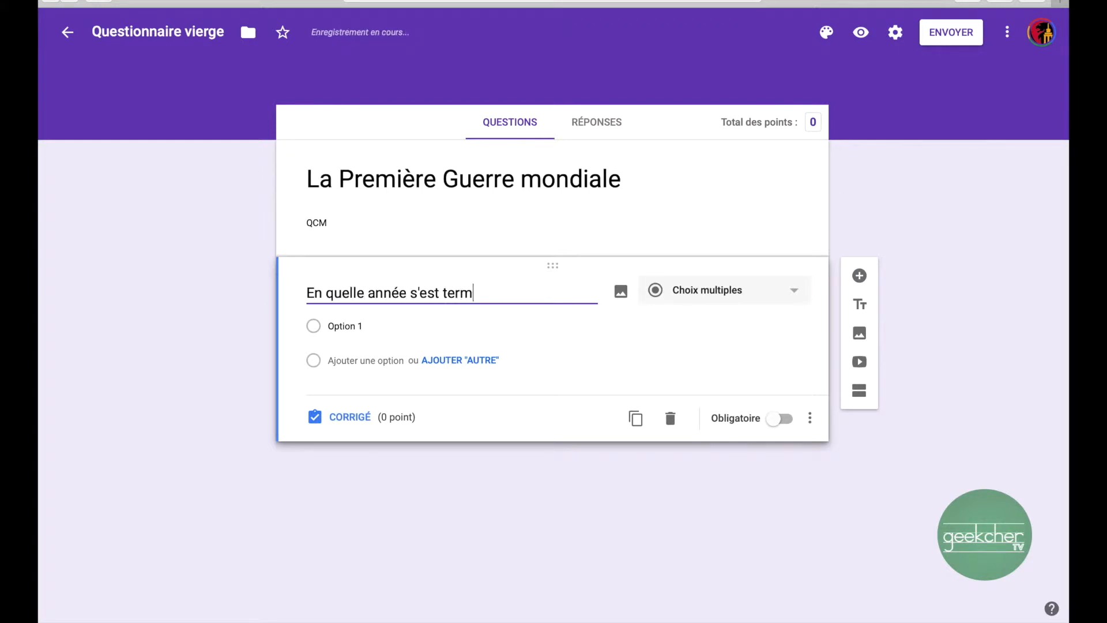
type("inée la P")
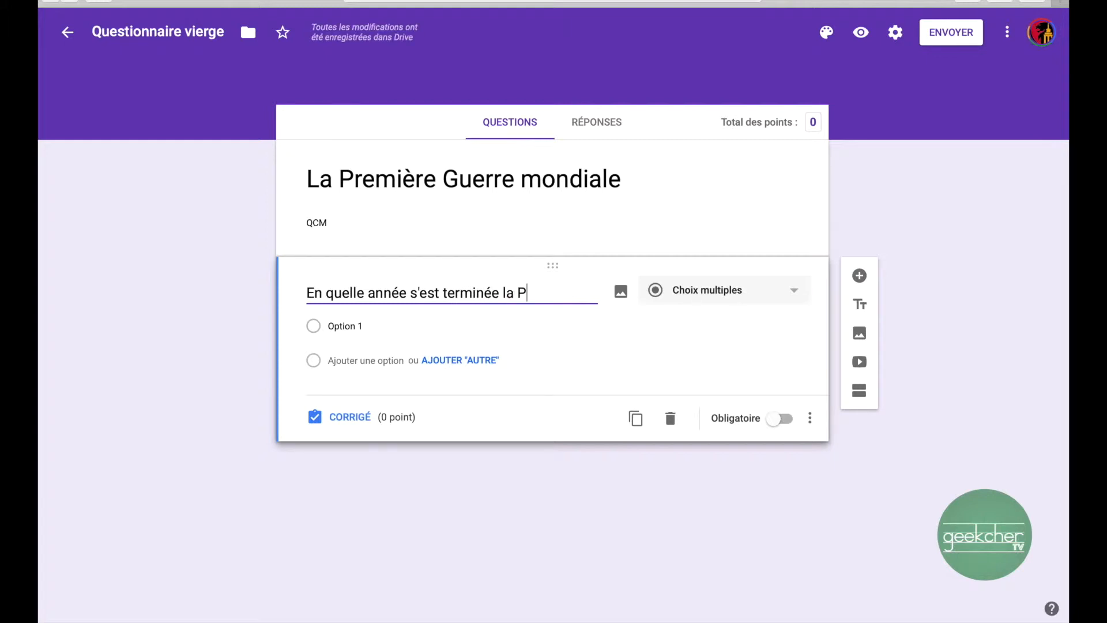
type("remière Gue")
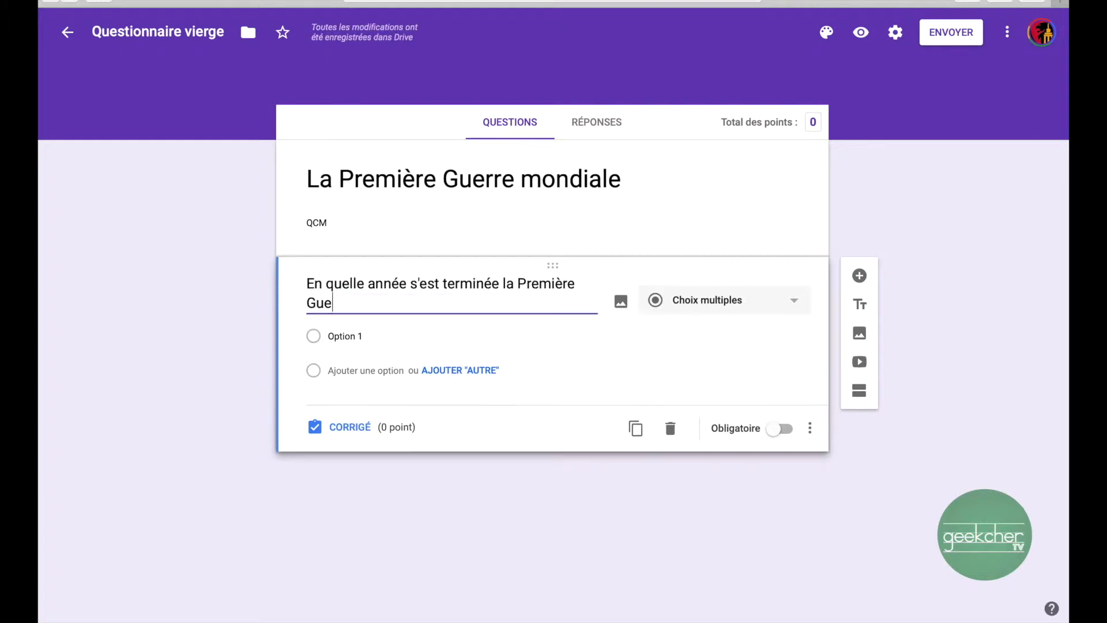
type("rre mondiale.")
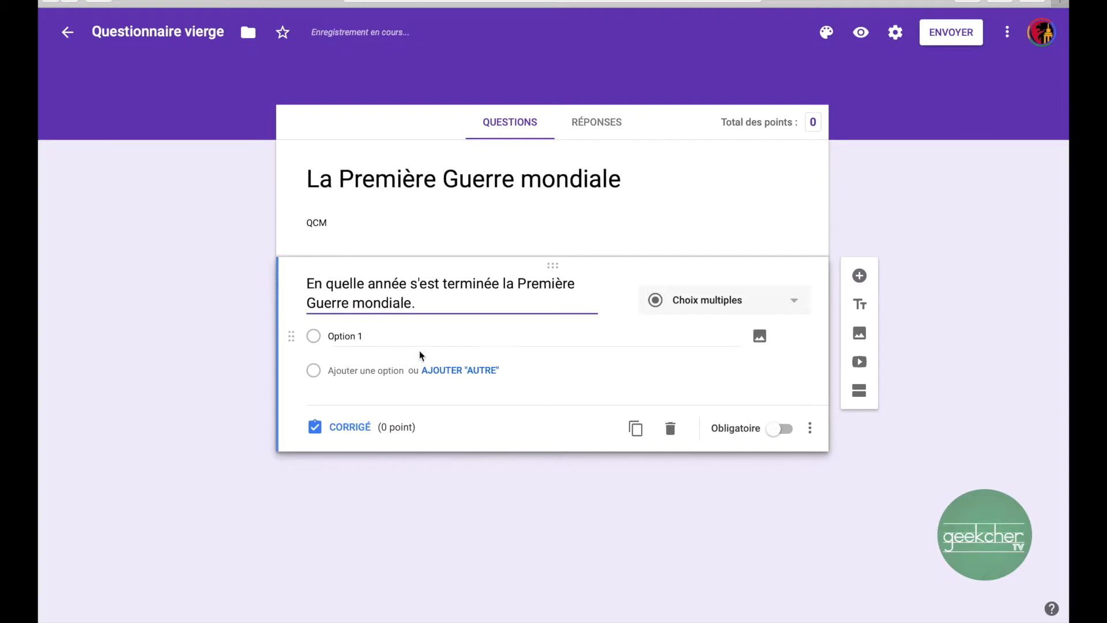
- Enter 1915, 1916, 1917 and 1918 as the answer options of the first question
left_click(337, 334)
type("1915")
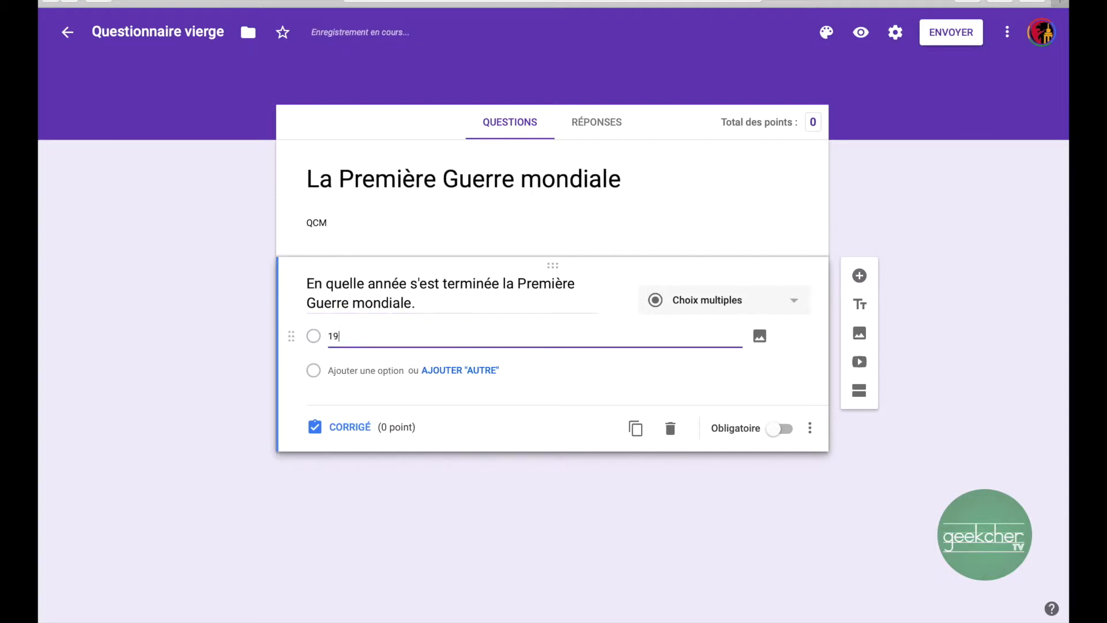
left_click(334, 370)
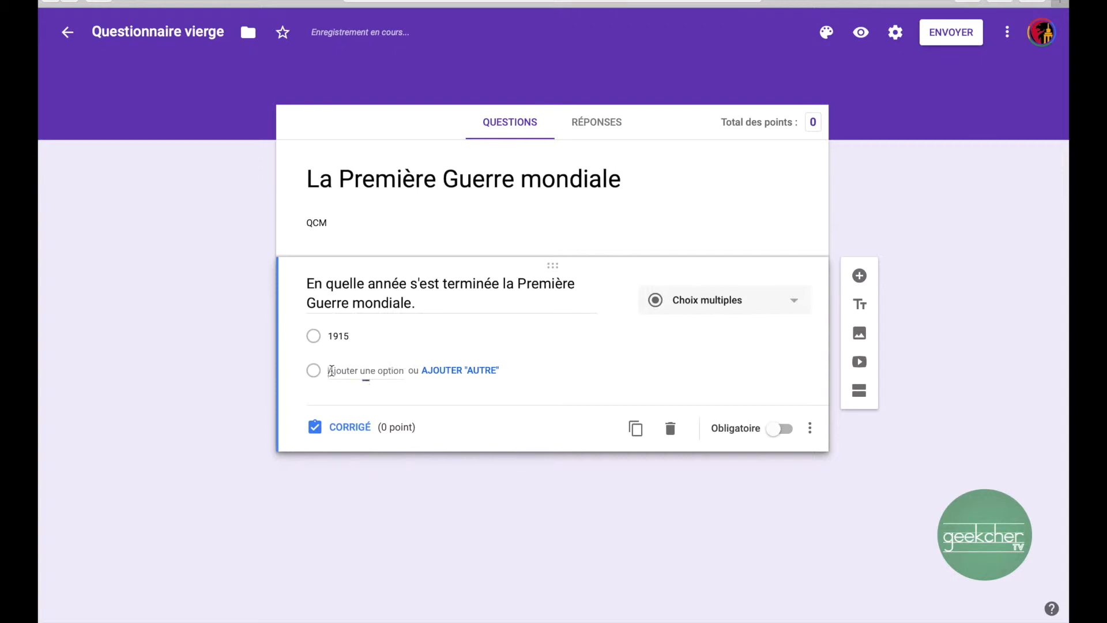
type("1916")
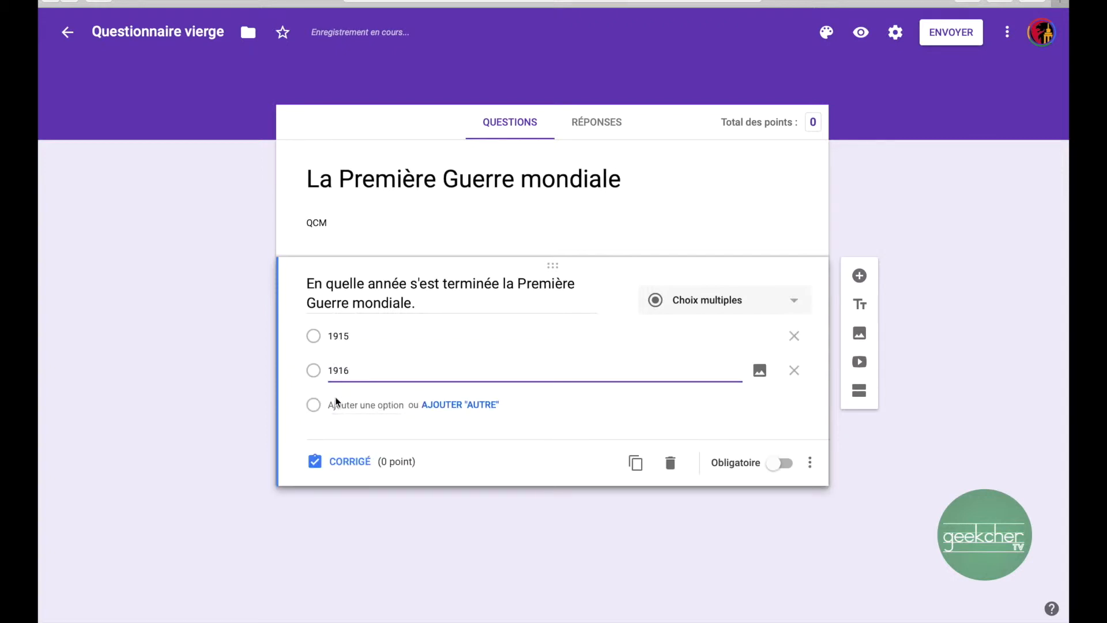
left_click(336, 402)
type("1917")
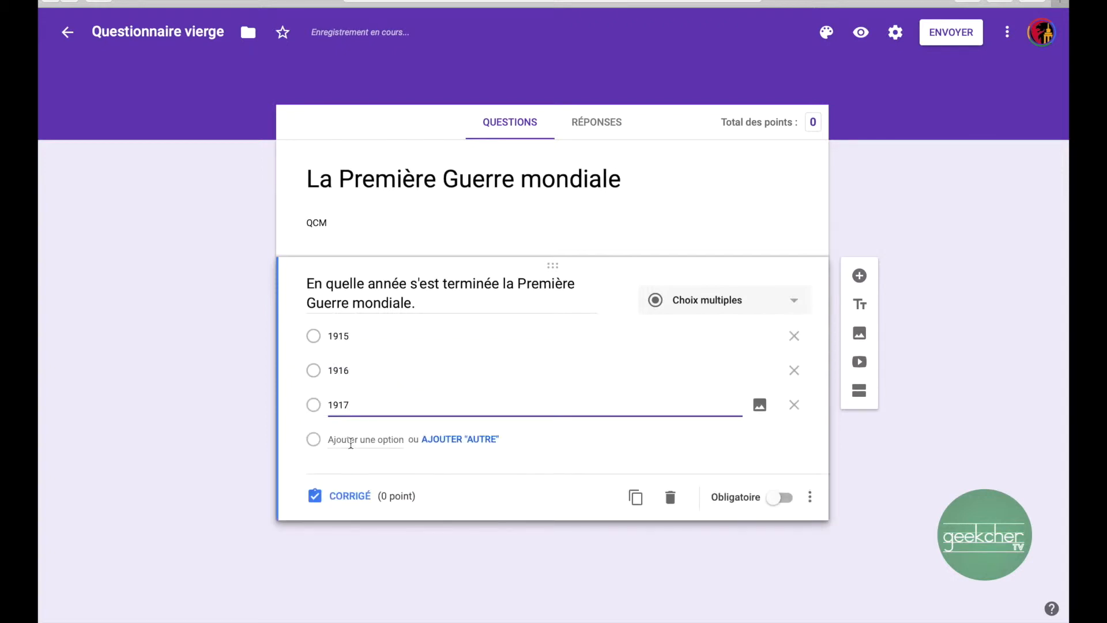
left_click(350, 440)
type("1918")
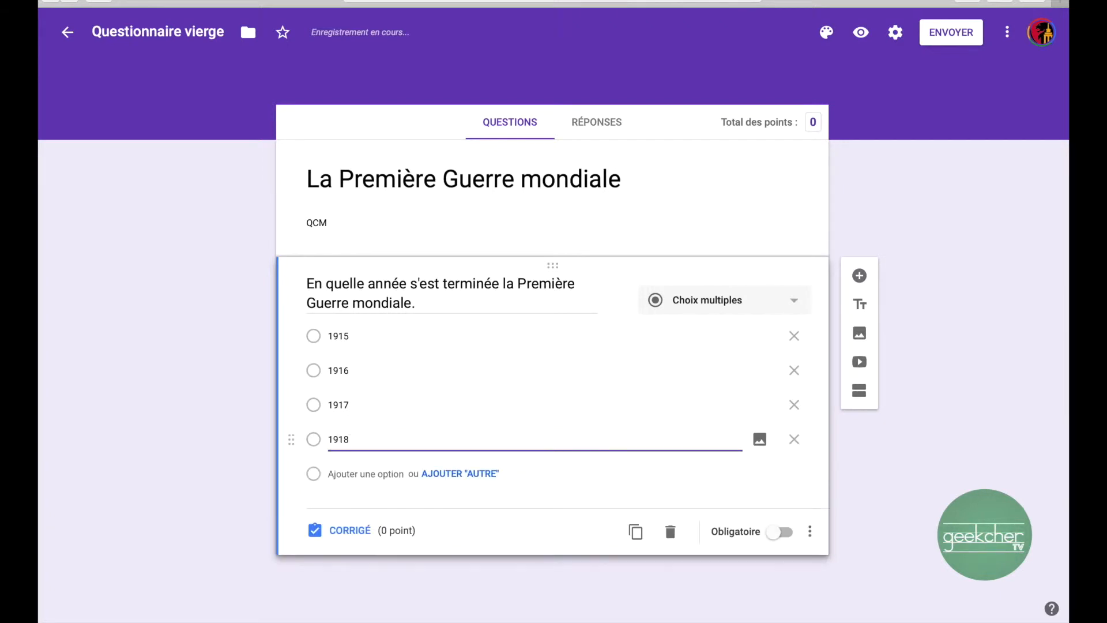
- Mark 1918 as the correct answer in the first question's answer key
left_click(351, 535)
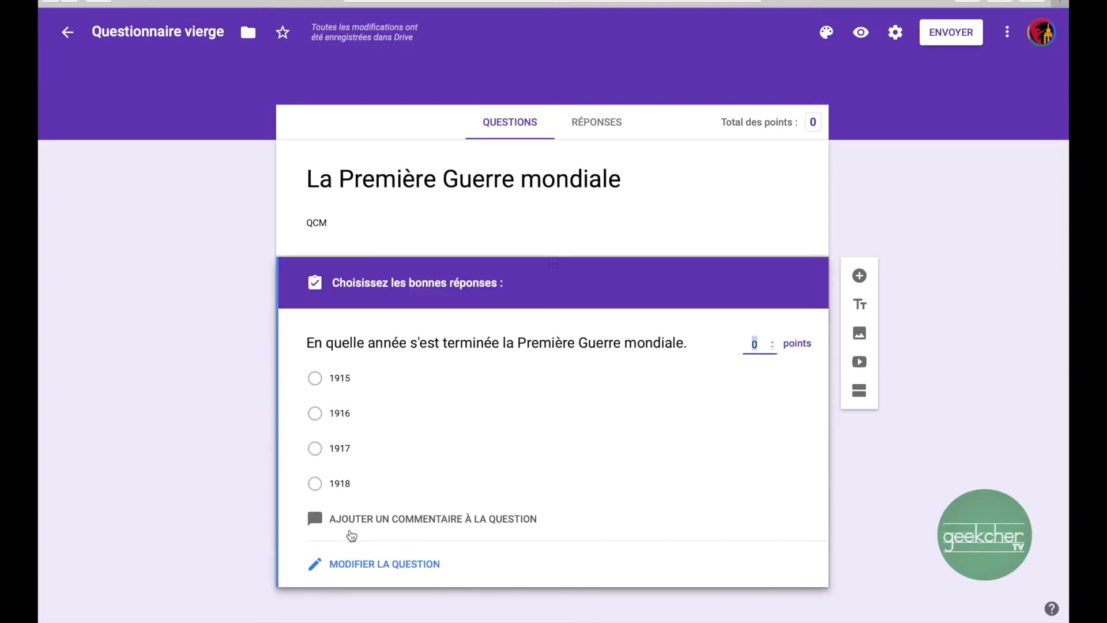
left_click(315, 484)
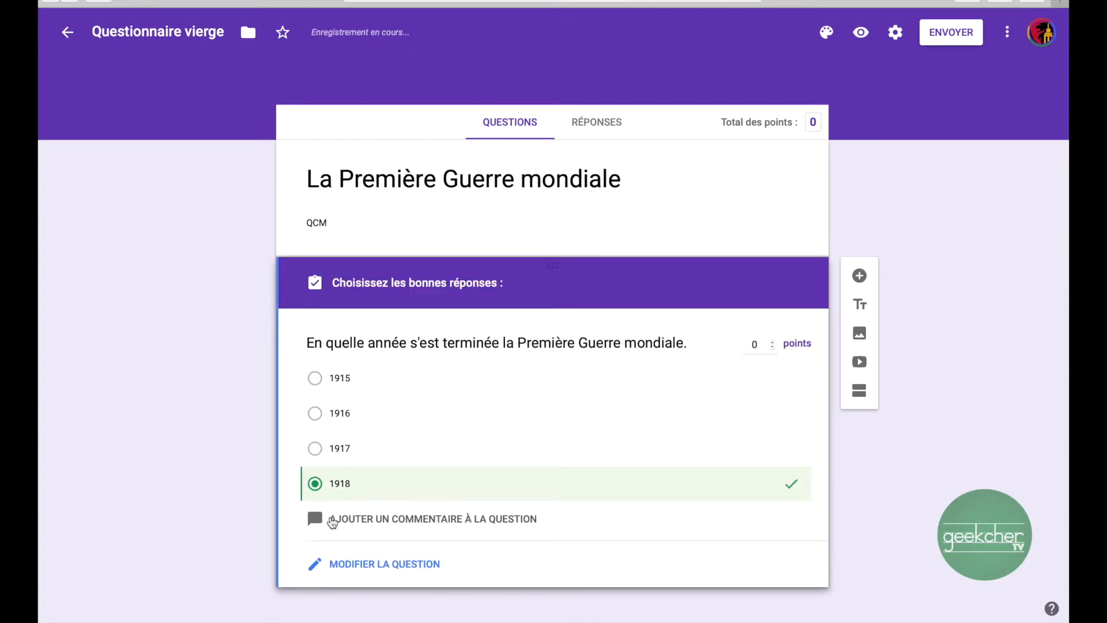
scroll(336, 528, "down", 1)
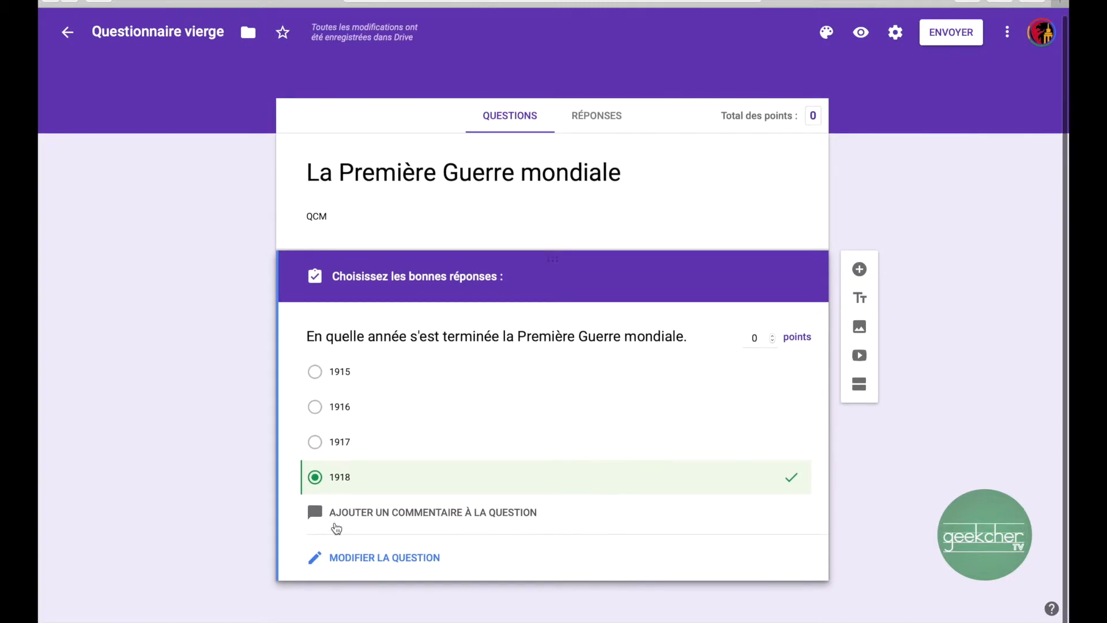
- Save wrong-answer comment "La Première Guerre mondiale s’est terminée le 11 novembre 1918 par la signature de l’Armistice entre la France et l’Allemagne à Rethondes (Nord de Paris)"
left_click(426, 513)
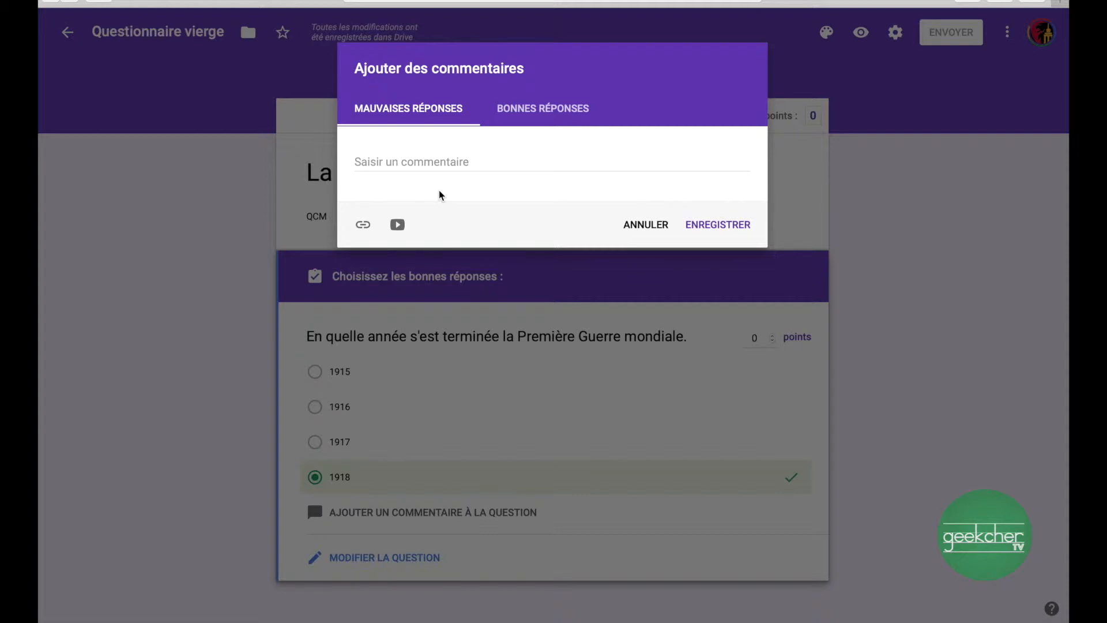
left_click(390, 162)
type("La Première Guerre mondiale s’est terminée le 11 novembre 1018 par la signature de l’Armistice entre la France et l’Allemagne à Rethondes (Nord de Paris)")
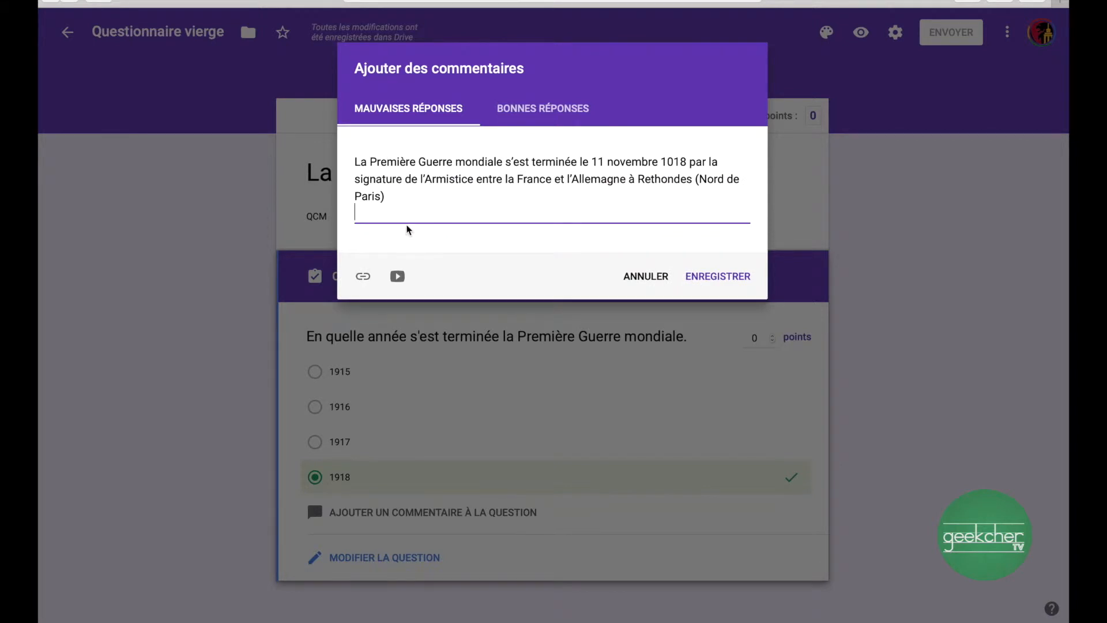
left_click(674, 162)
key("BackSpace")
type("9")
left_click(719, 275)
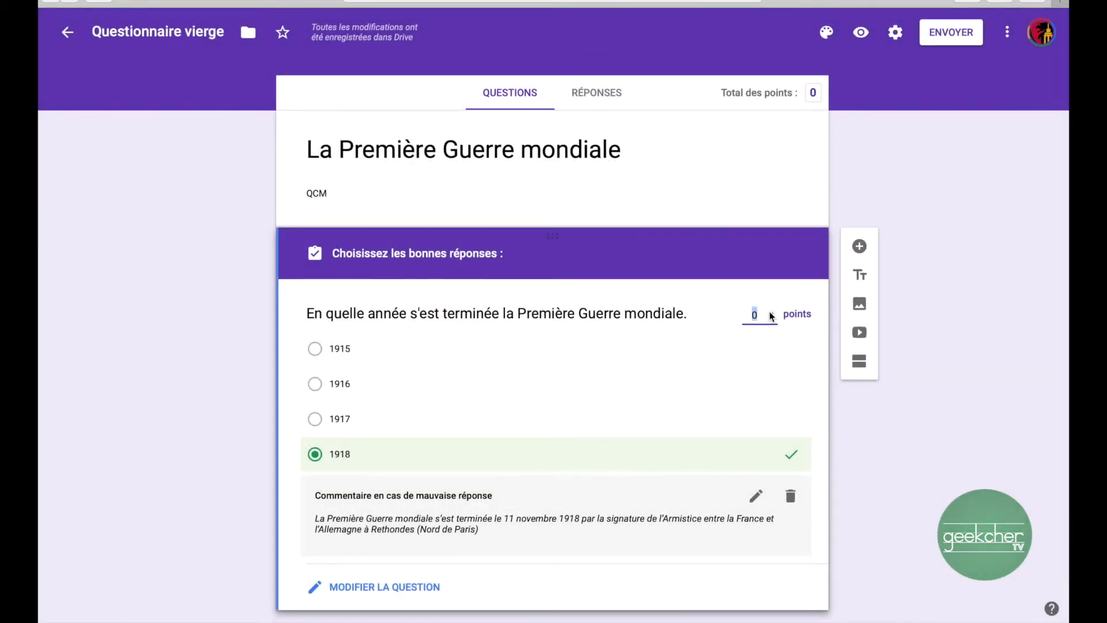
- Set the value of the question about the war's final year to 2 points
left_click(771, 313)
left_click(771, 314)
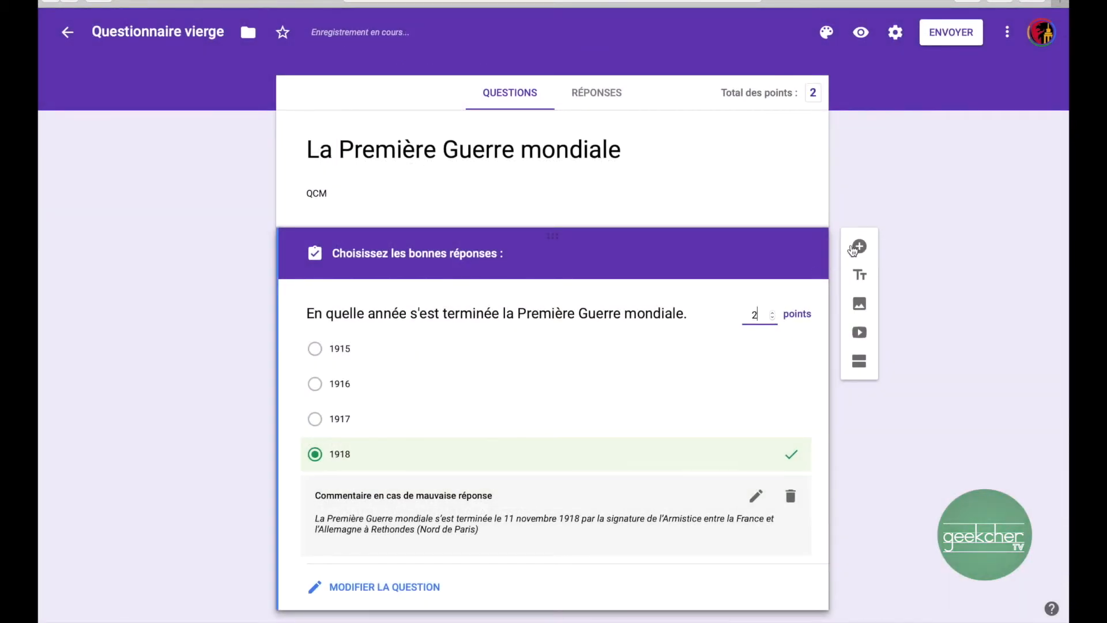
- Add a second question titled "Parmi ces mots, lesquels se rapportent à la notion de pangermanisme en 1914 ?"
left_click(859, 246)
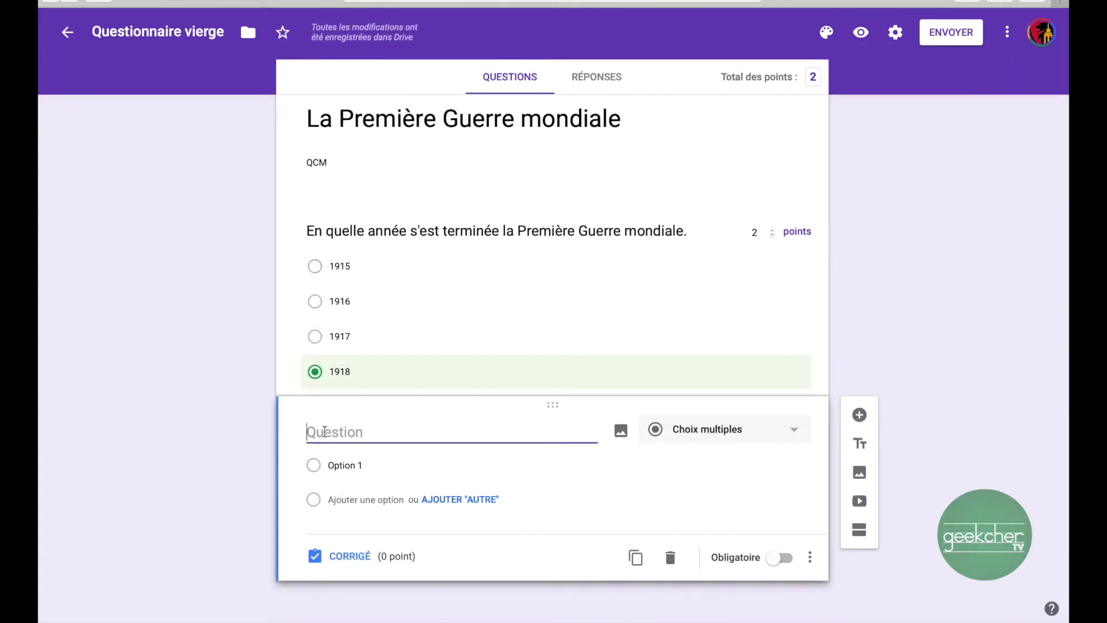
type("Parmi ces mots, lesquels se rapportent à la notion de pangermanisme en 1914 ? (5)")
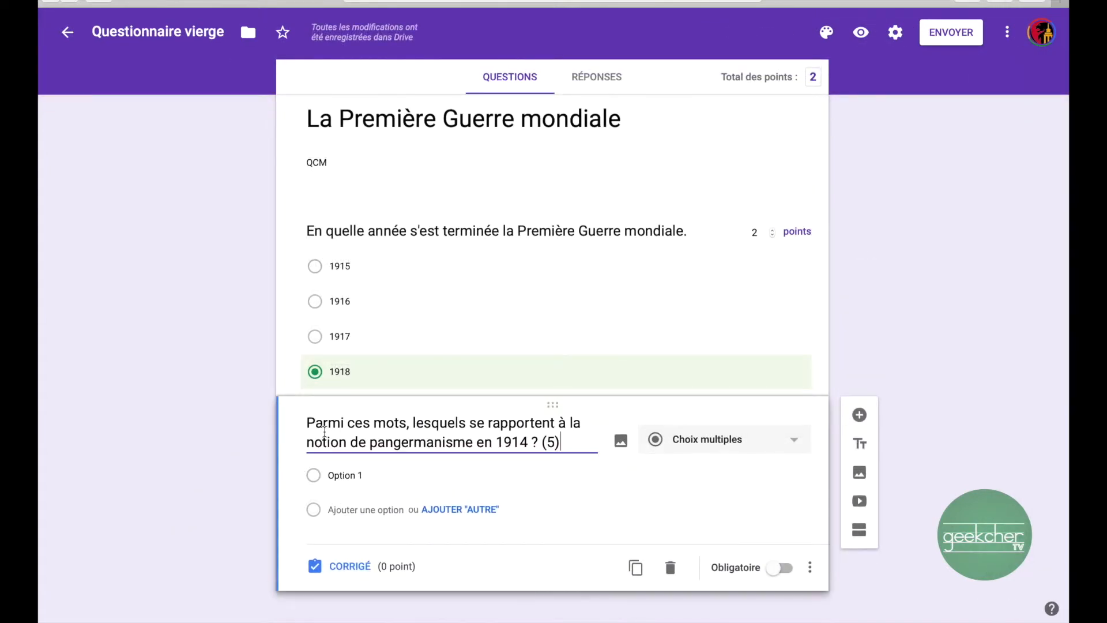
key("BackSpace")
key("BackSpace")
key("BackSpace")
key("BackSpace")
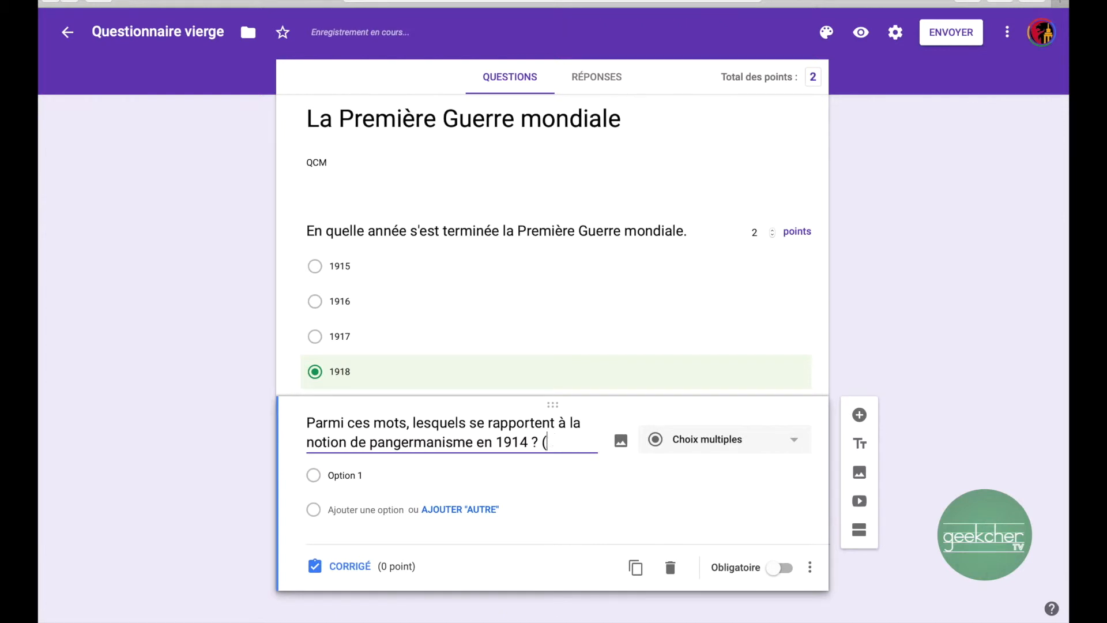
left_click(360, 475)
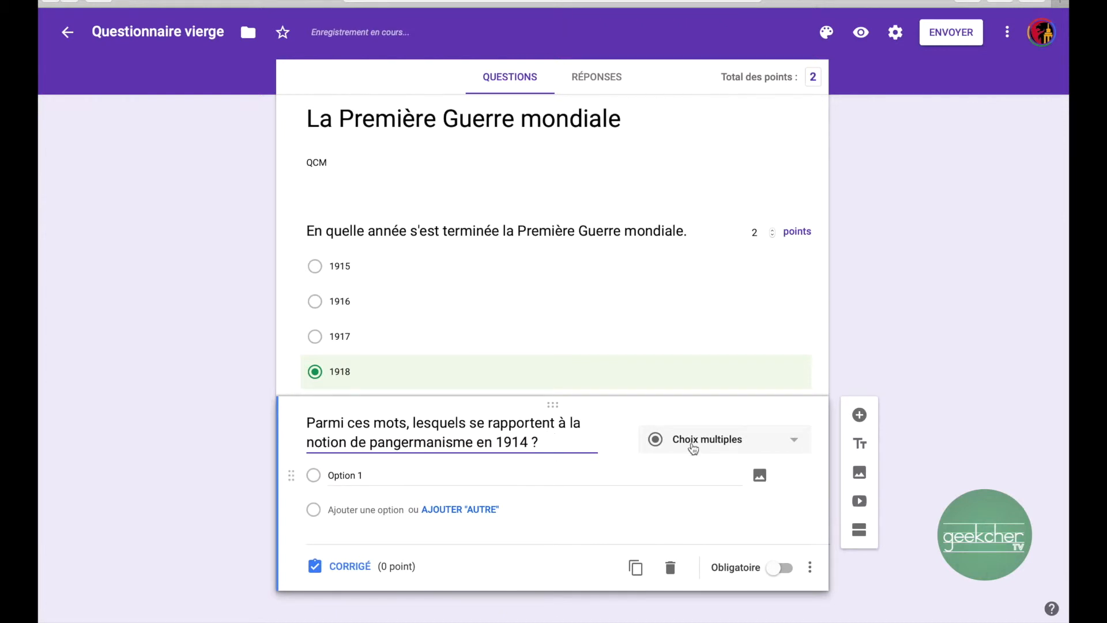
- Make the pangermanisme question checkboxes with options Impérialisme, Fascisme, Nationalisme, Grande Allemagne, République de Weimar, Expansion, Otto Tannenberg, Italie and Grande Serbie
left_click(747, 450)
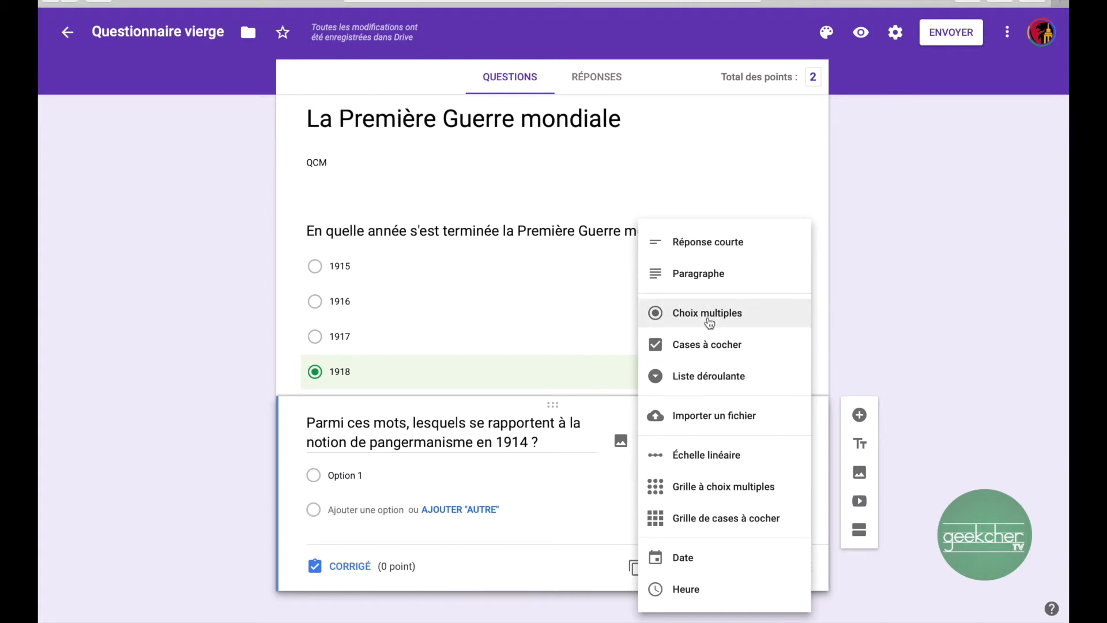
left_click(690, 346)
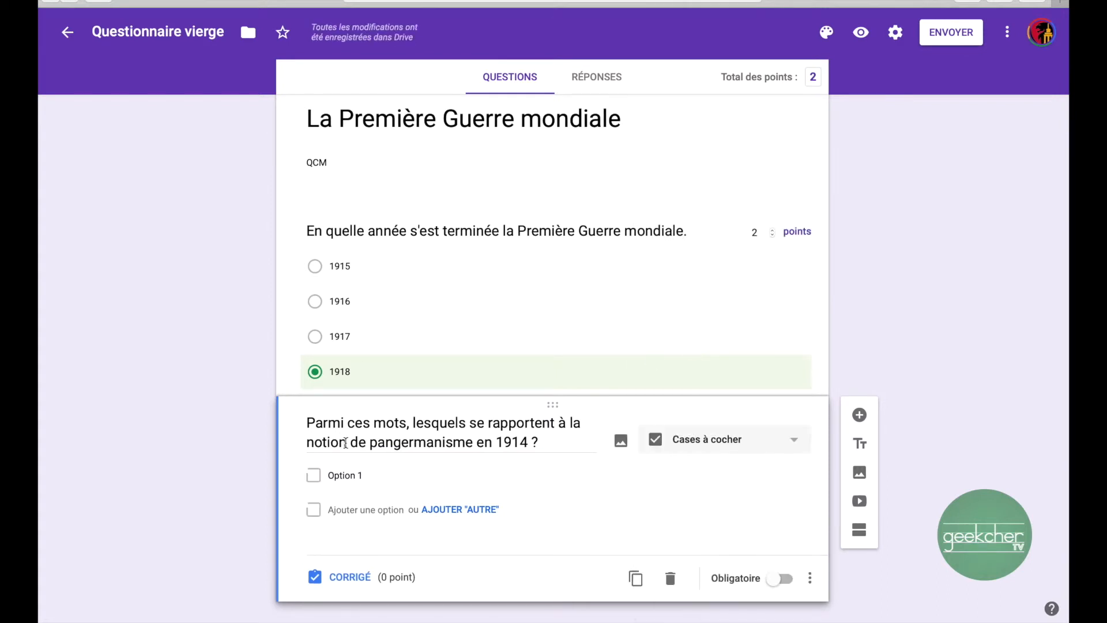
left_click(350, 475)
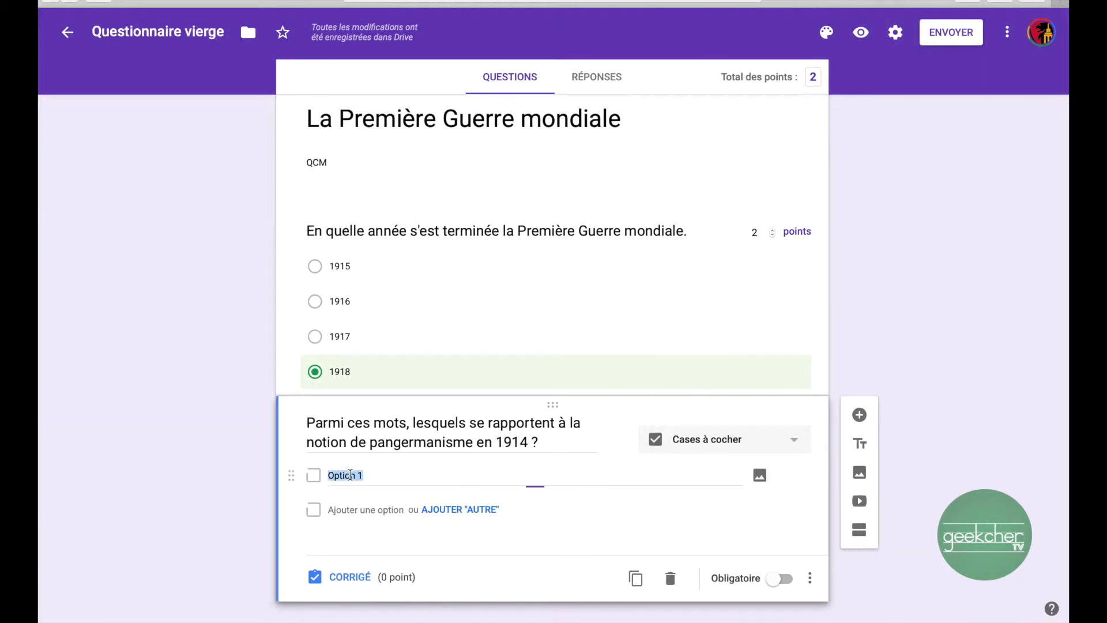
type("Impérialisme Fascisme Nationalisme Grande Allemagne République de Weimar")
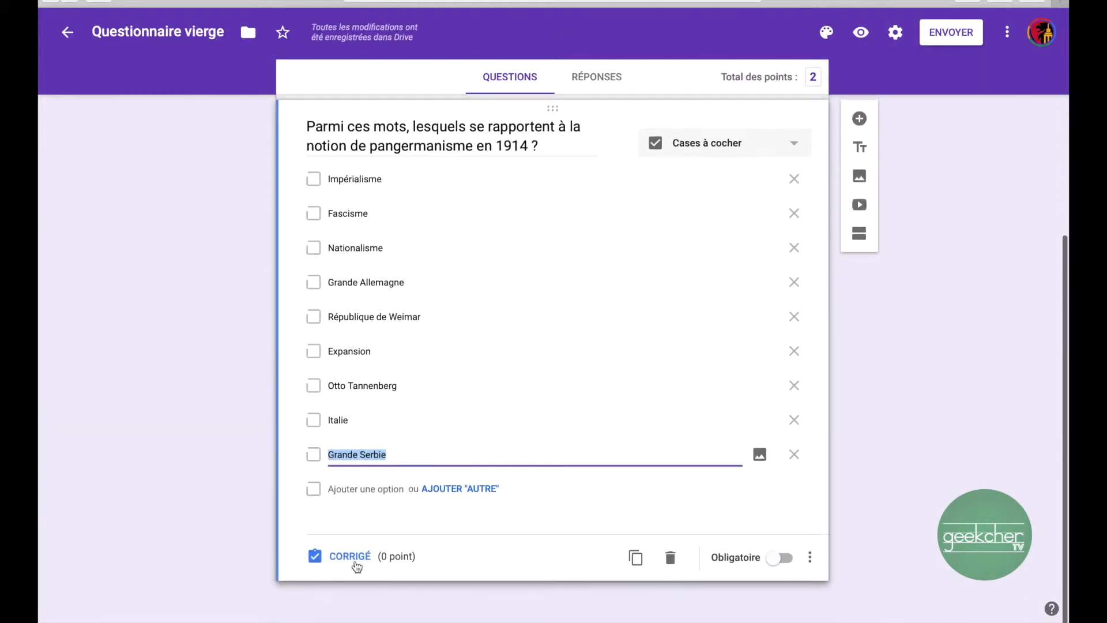
- Mark Impérialisme, Nationalisme, Grande Allemagne, Expansion and Otto Tannenberg as correct in the pangermanisme question's answer key
left_click(352, 559)
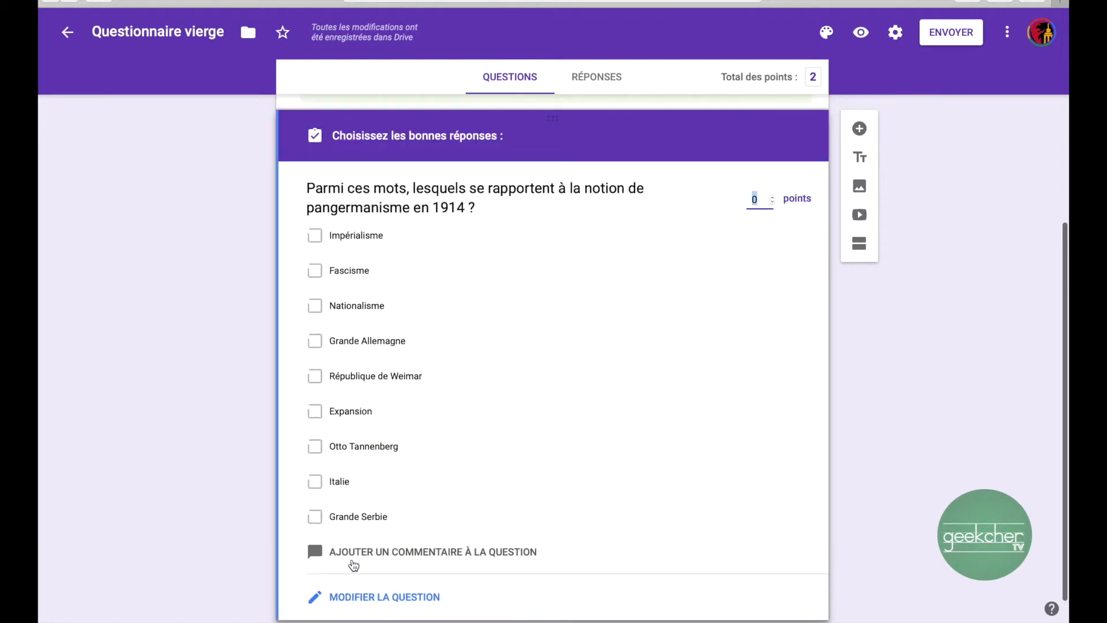
left_click(315, 237)
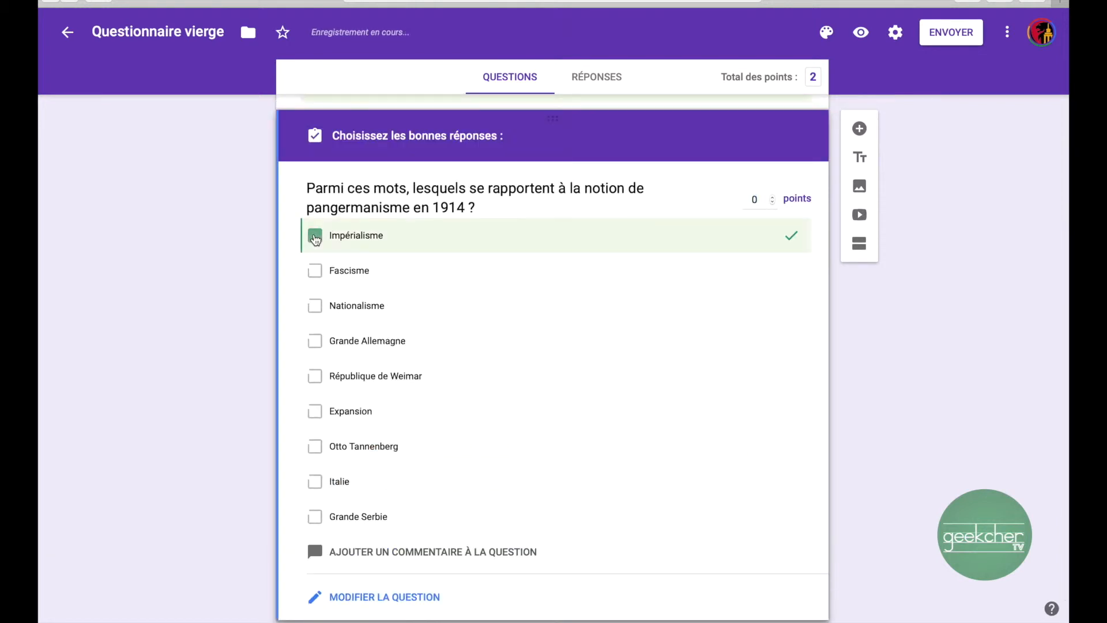
left_click(315, 306)
left_click(317, 341)
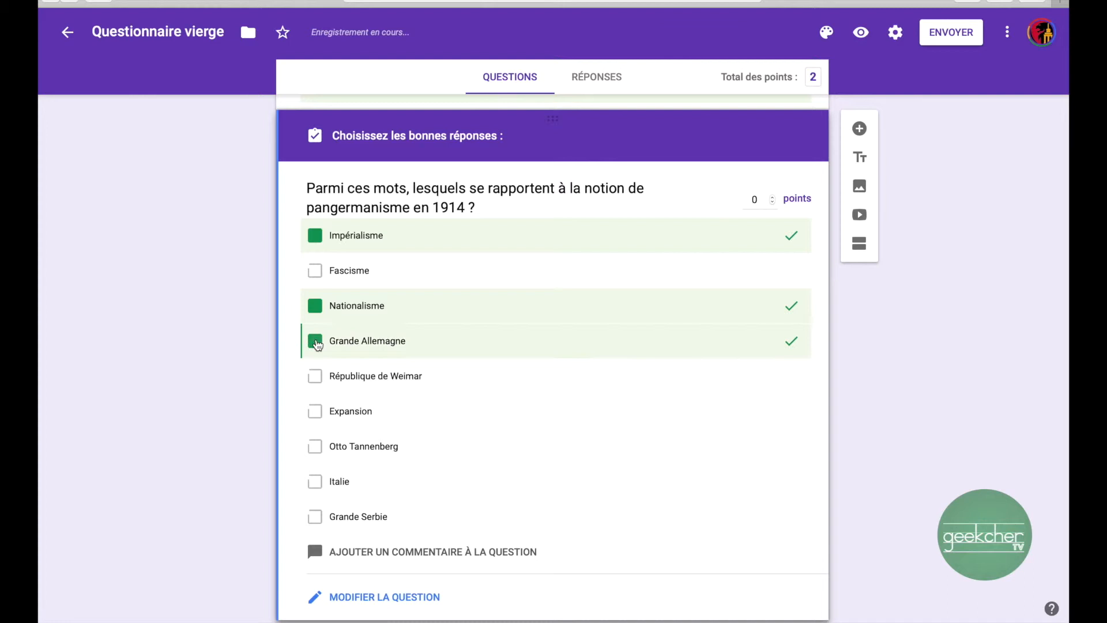
left_click(315, 412)
left_click(315, 448)
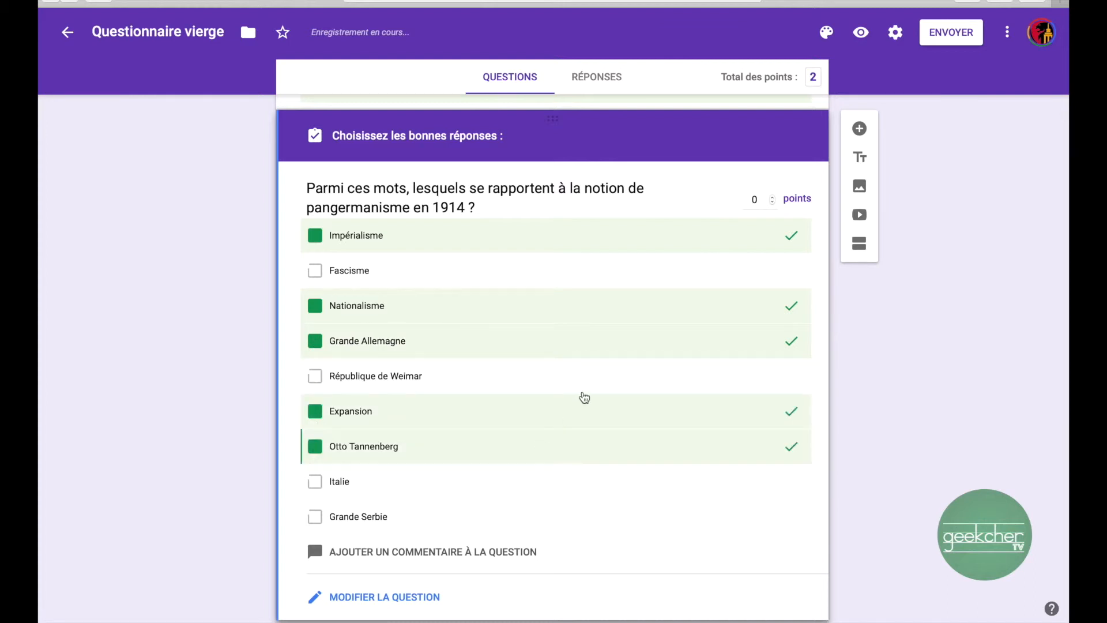
- Save a wrong-answer comment on the pangermanisme question: "Les bonnes réponses étaient :" followed by Impérialisme, Nationalisme, Grande Allemagne, Expansion and Otto Tannenberg on separate lines
scroll(591, 382, "down", 1)
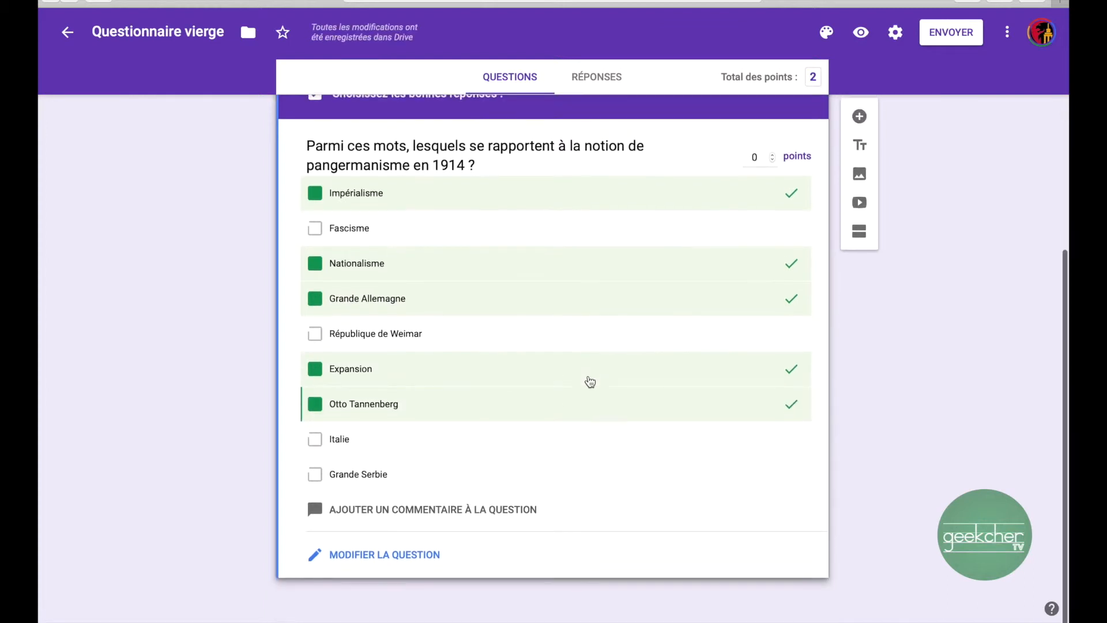
left_click(443, 516)
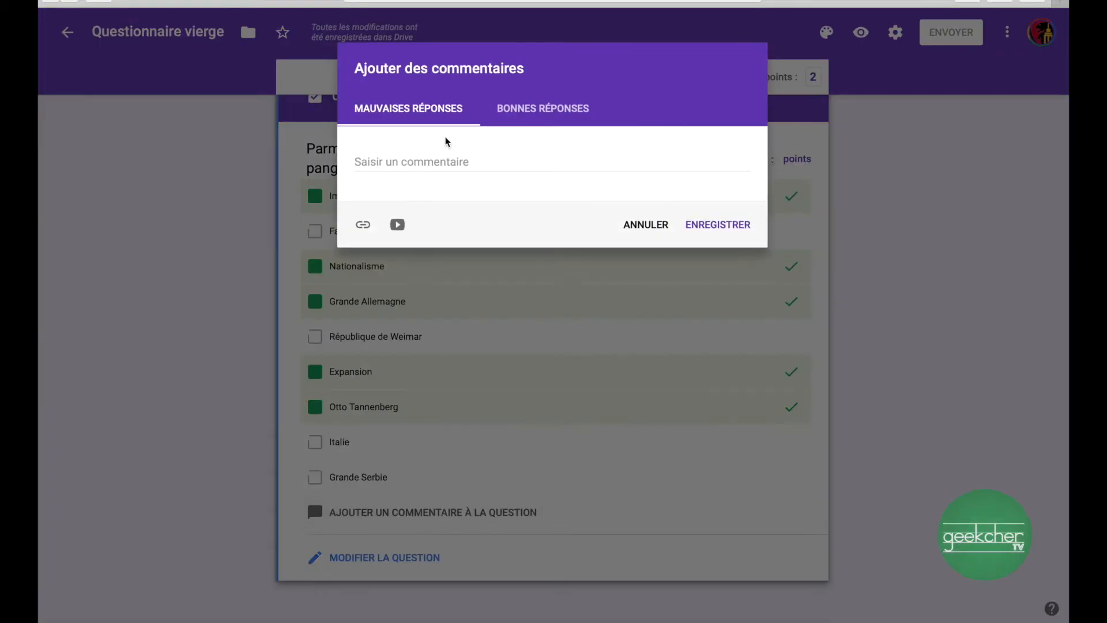
left_click(392, 164)
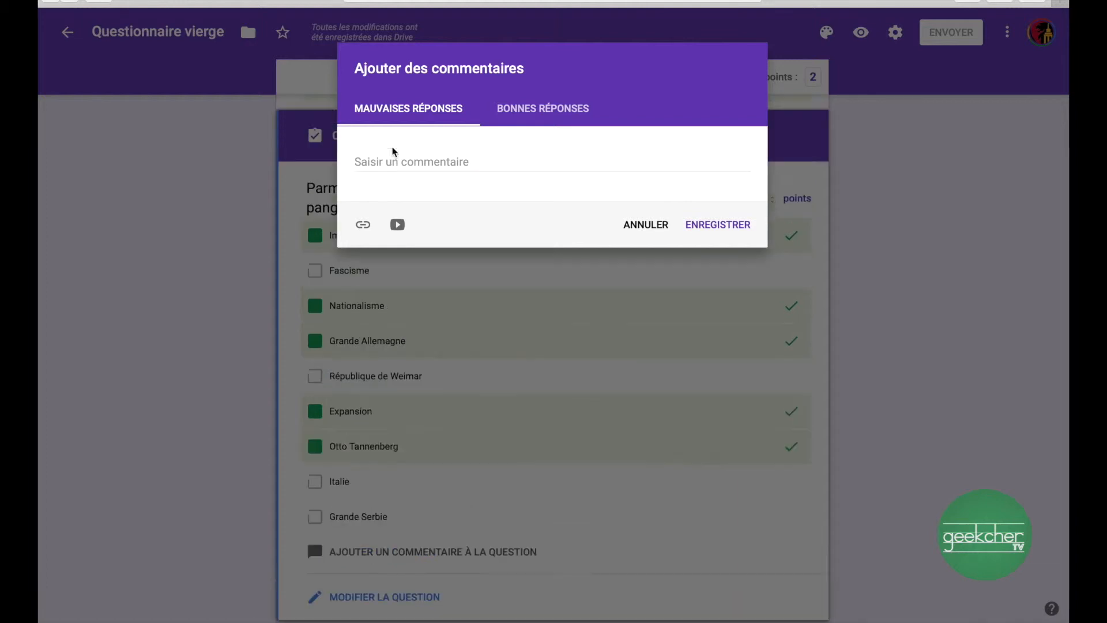
type("Les bonnes réponses étaient :  Impérialisme Nationalisme Grande Allemagne Expansion Otto Tannenberg")
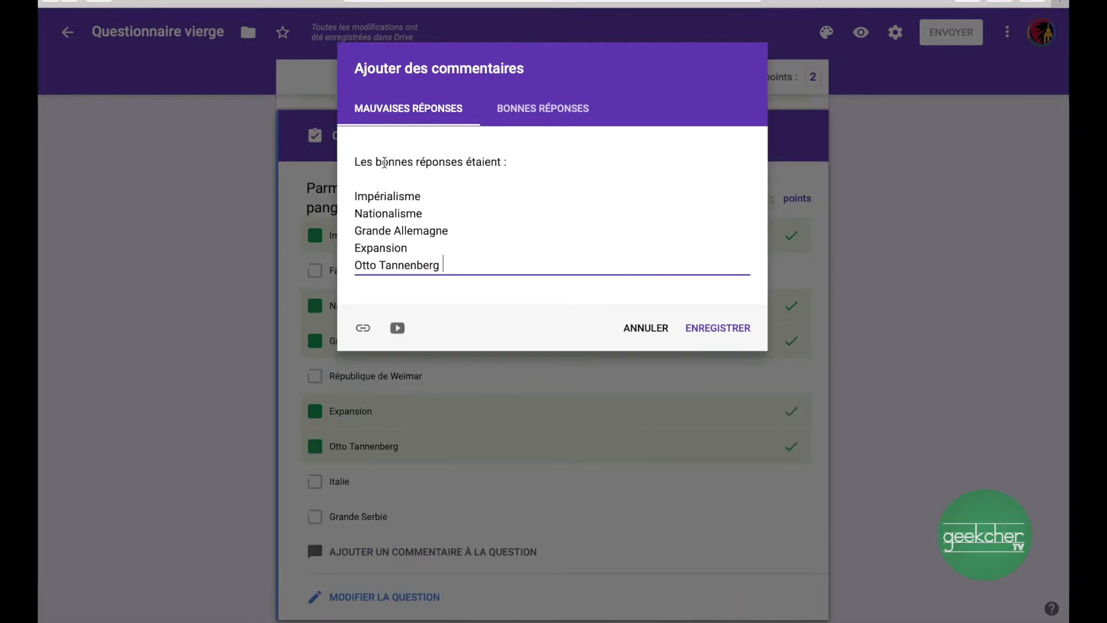
left_click(731, 331)
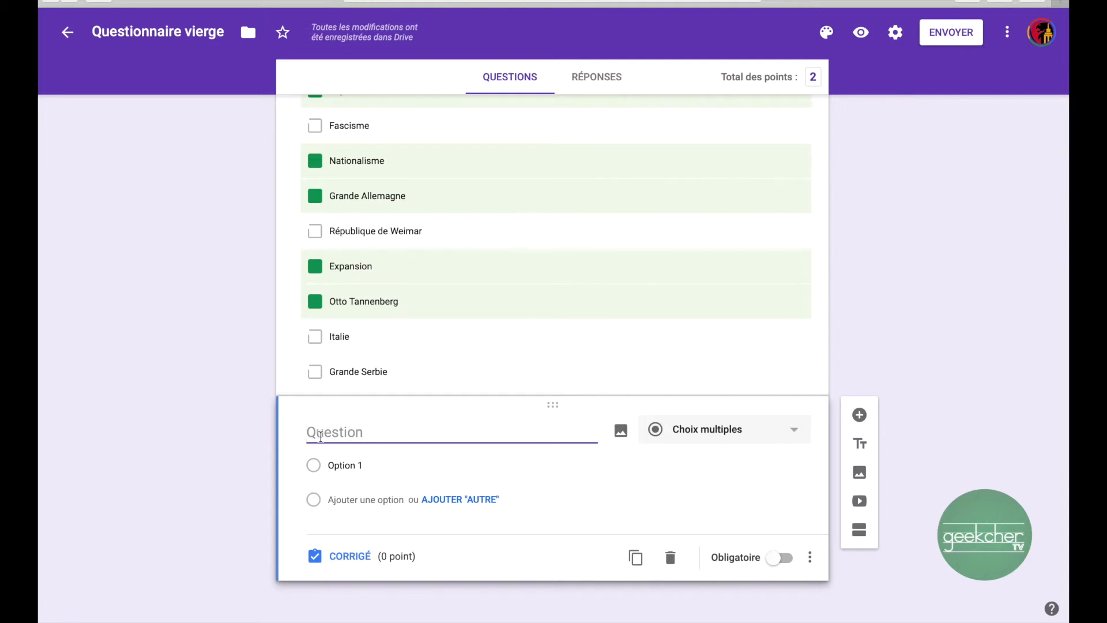
- Title the third question "Quel est le nom de l’alliance qui regroupe la France, l’Angleterre et l’Empire russe en 1914 ?" and make it a short answer
type("Quel est le nom de l’alliance qui regroupe la France, l’Angleterre et l’Empire russe")
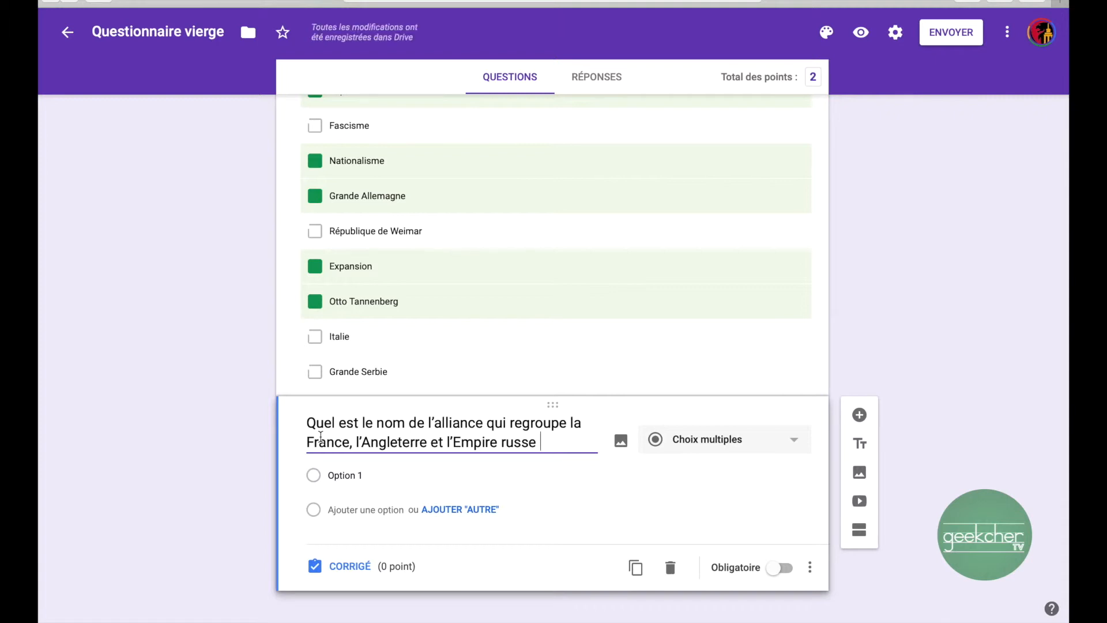
type("en 1914 ?")
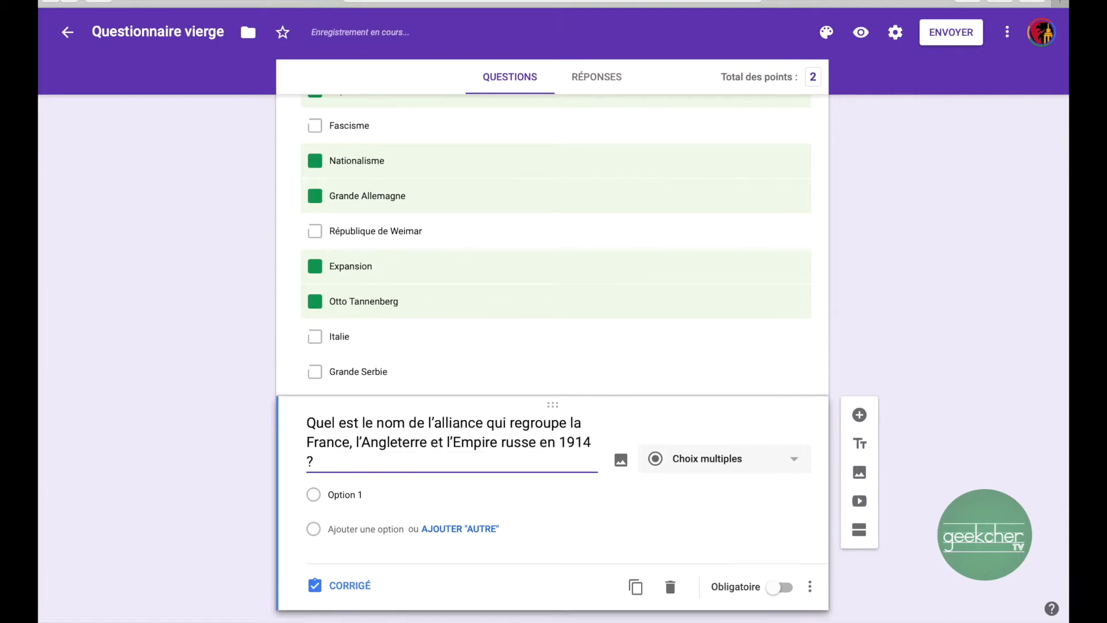
left_click(710, 459)
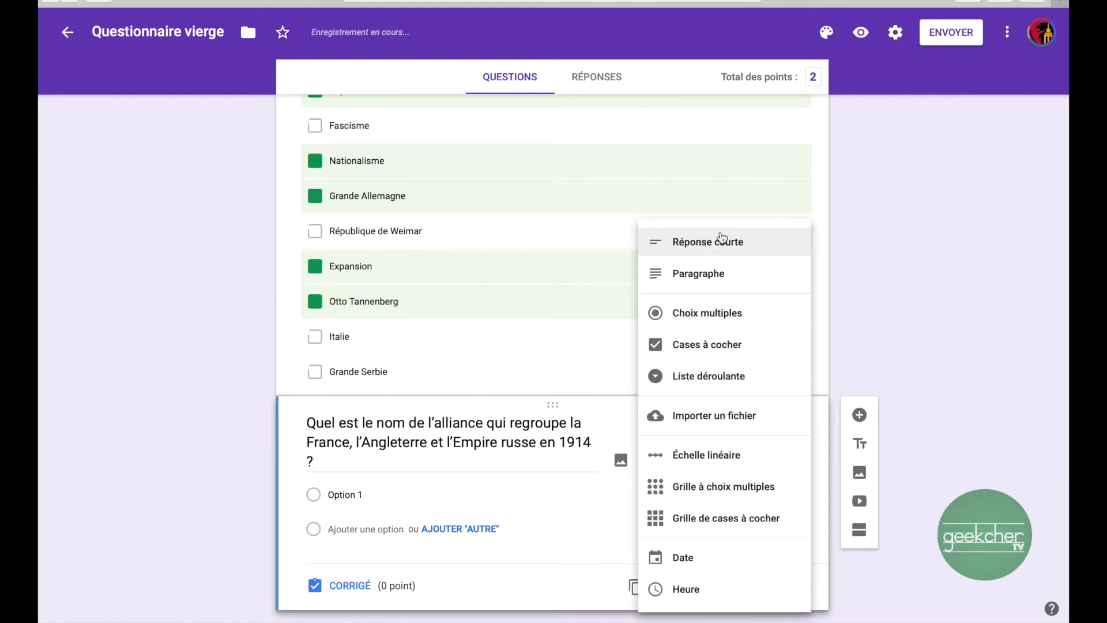
left_click(717, 251)
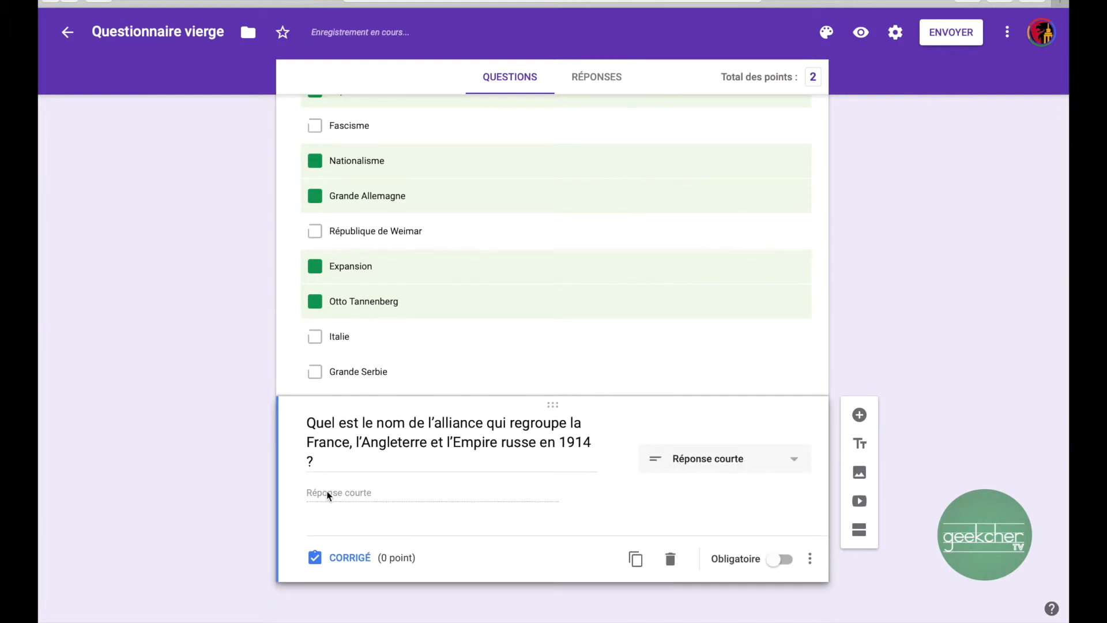
- Enter "Triple Entente", "triple entente" and "triple entante" as accepted answers in the alliance question's answer key
left_click(357, 565)
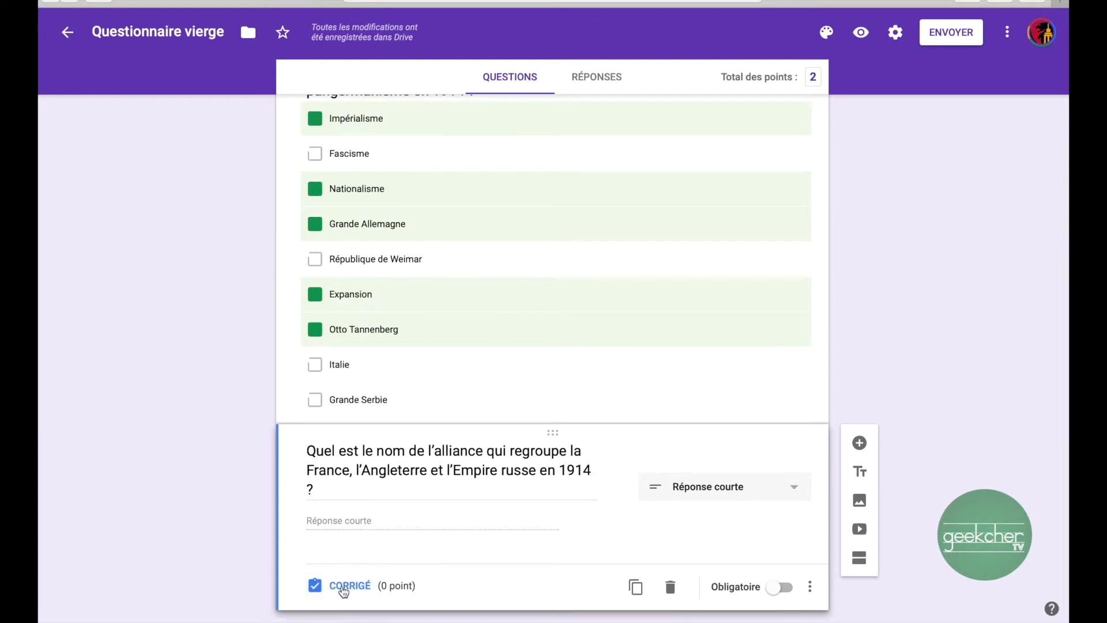
left_click(344, 589)
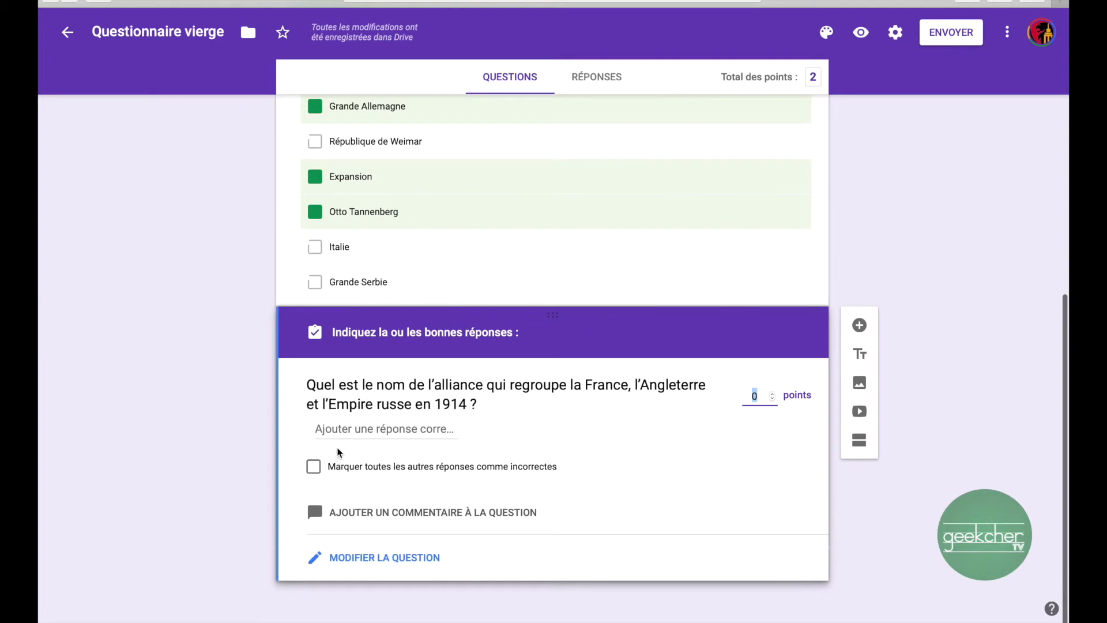
left_click(377, 430)
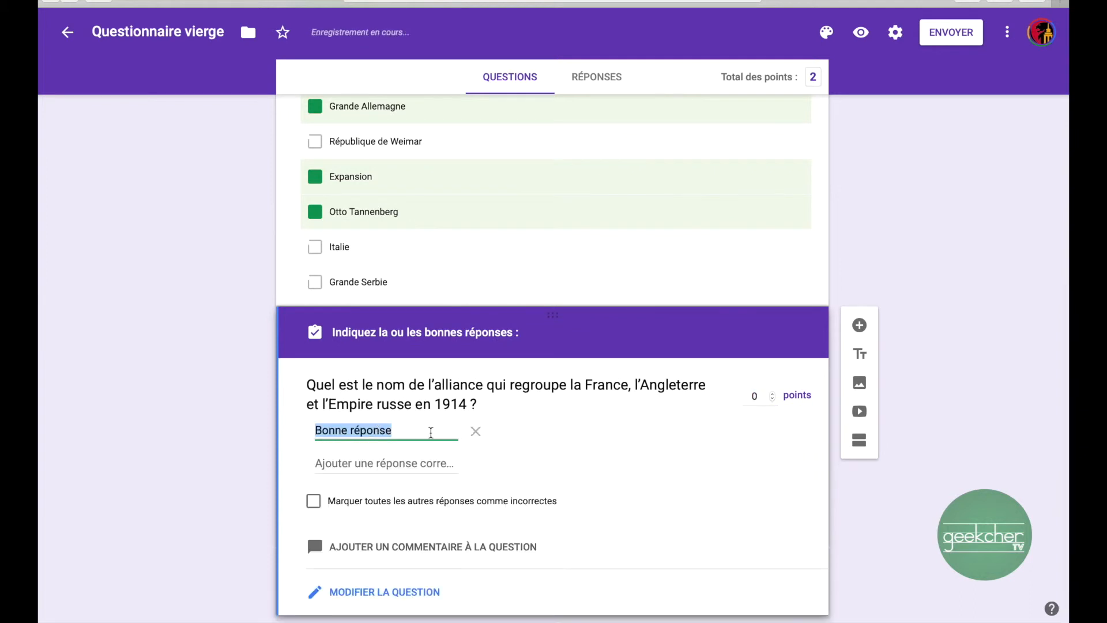
type("Tripl")
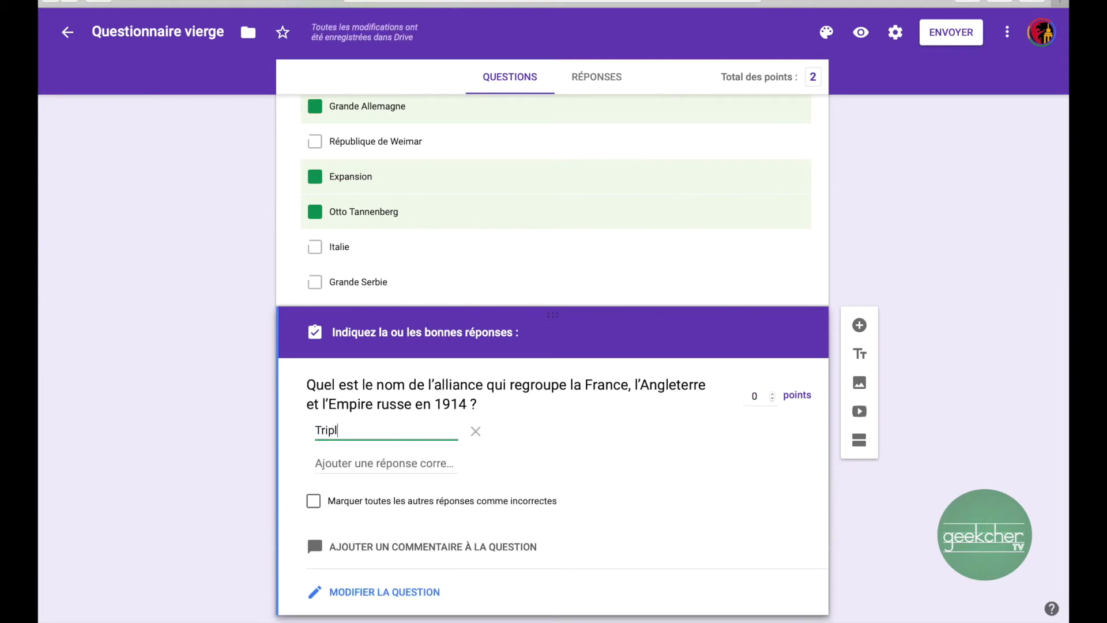
type("e Entente")
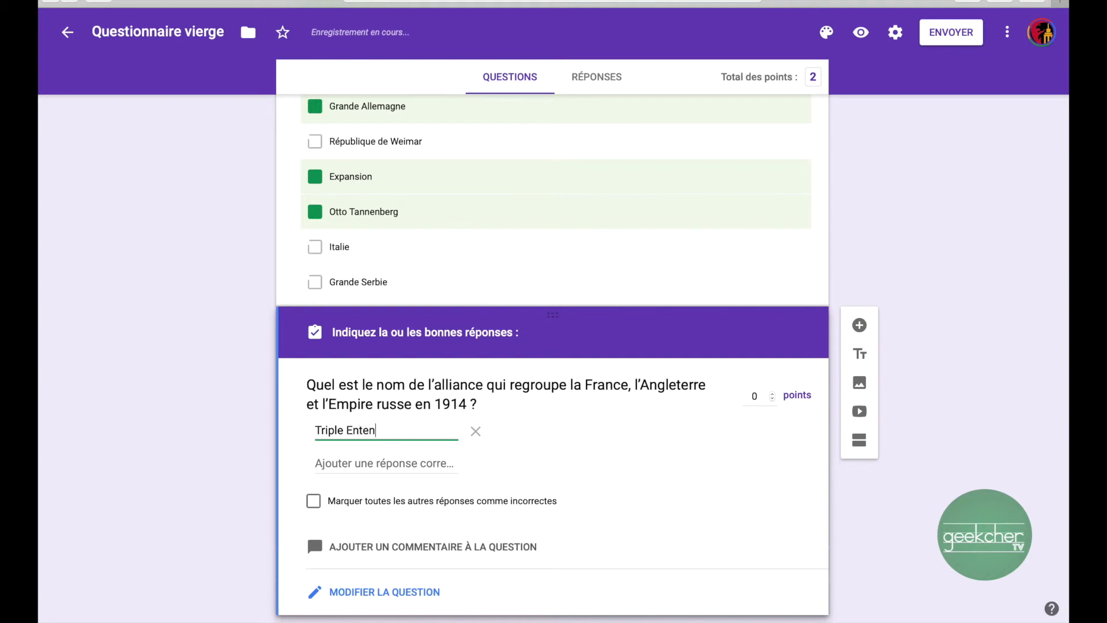
left_click(354, 465)
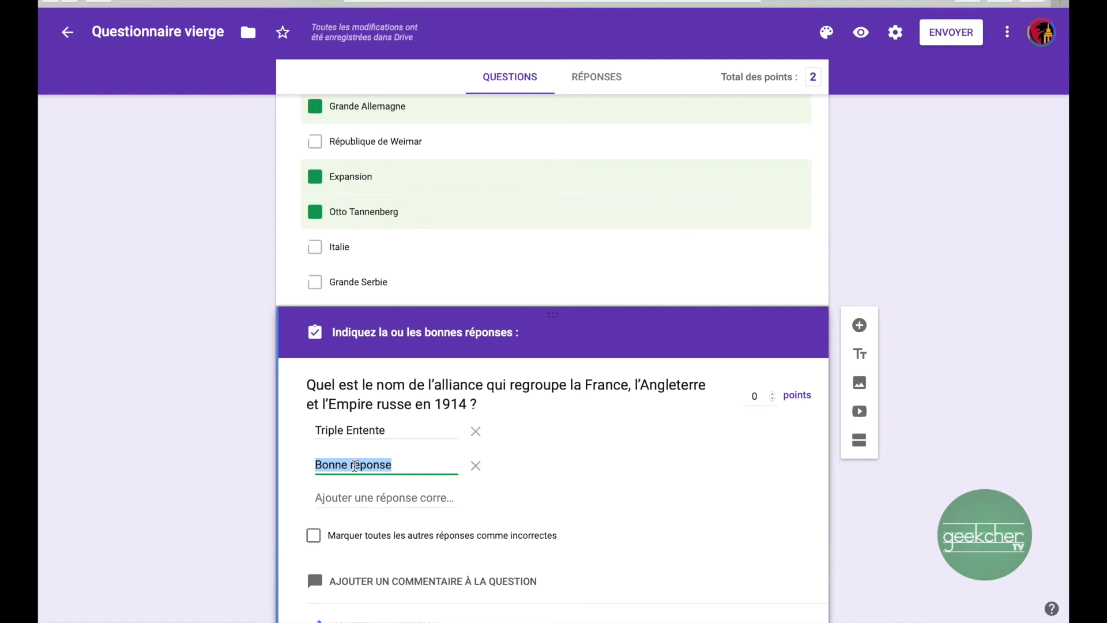
type("tri")
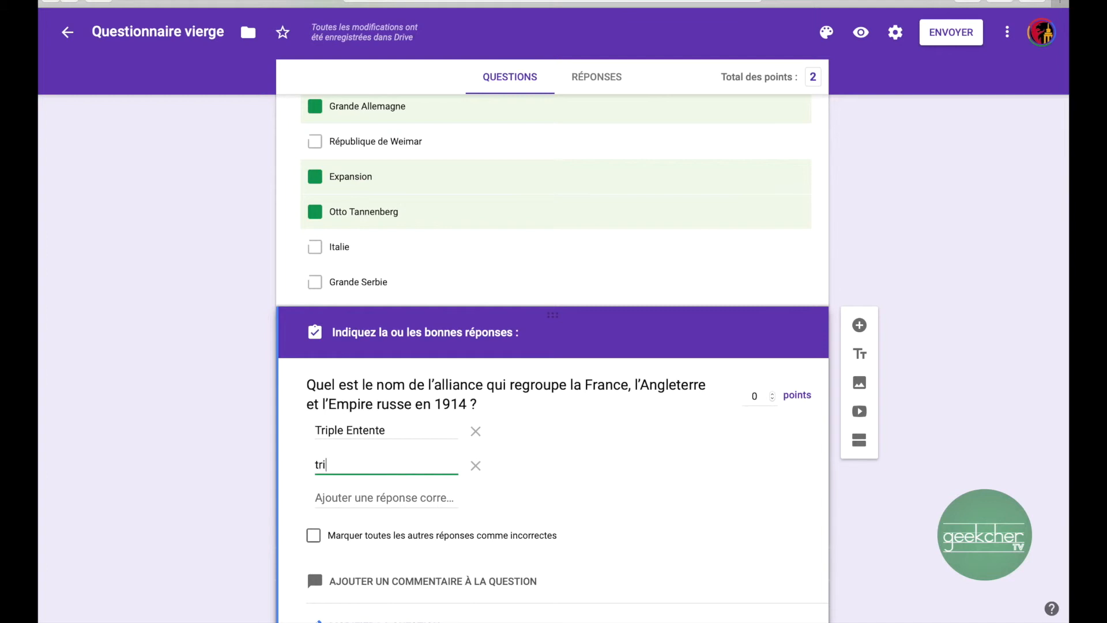
type("ple entente")
left_click(355, 491)
type("tripl")
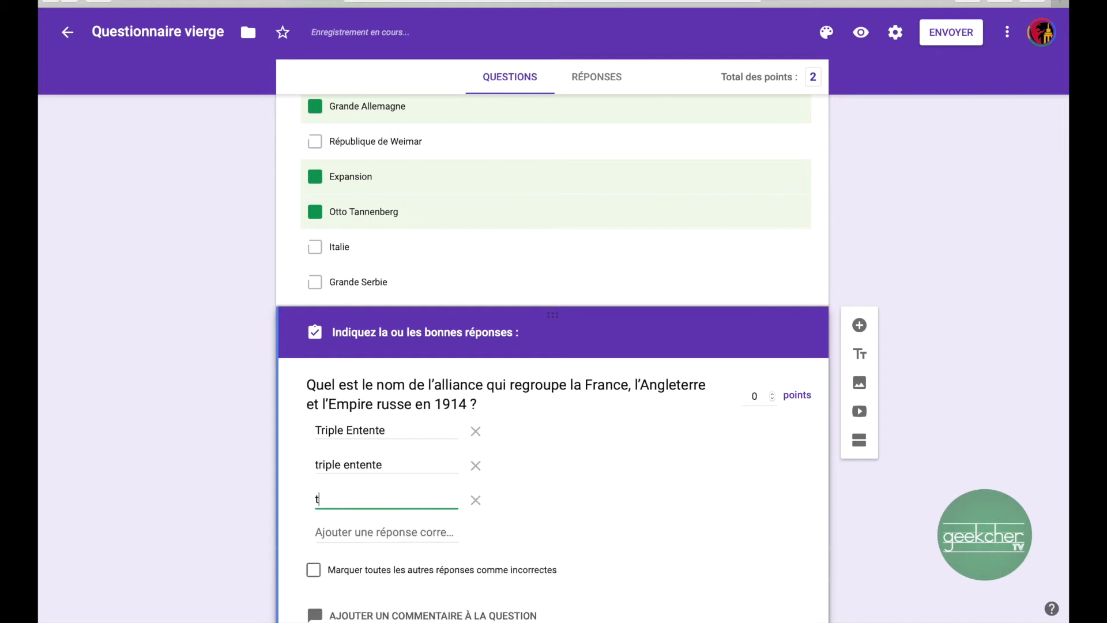
type("e entante")
- Look through the form's sending options for e-mail, link and HTML embedding, finishing on the link option
scroll(295, 510, "down", 2)
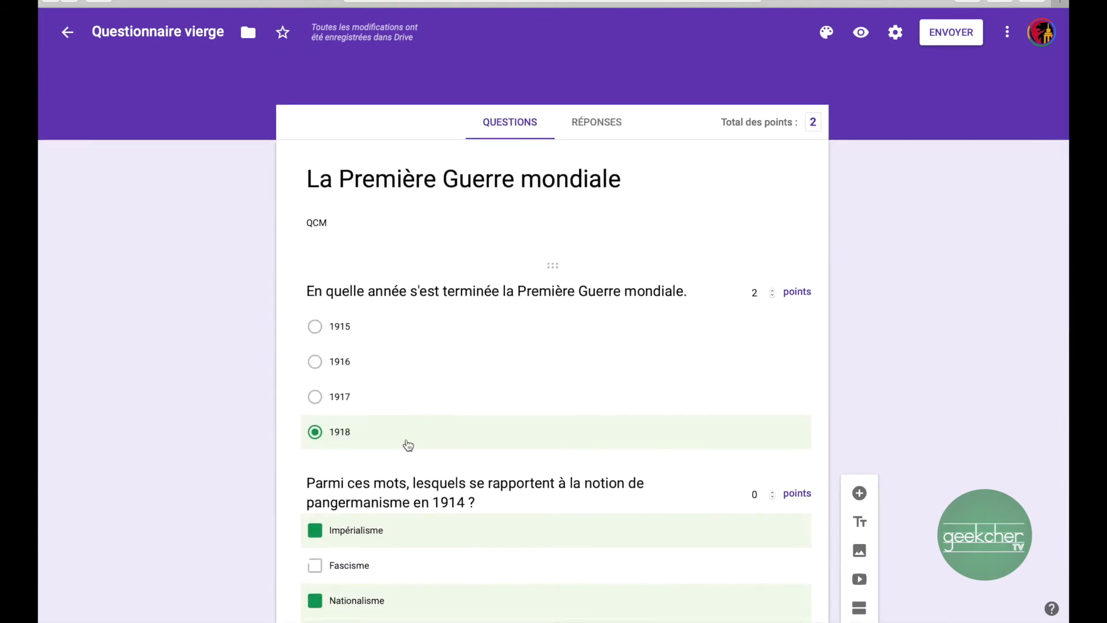
left_click(955, 35)
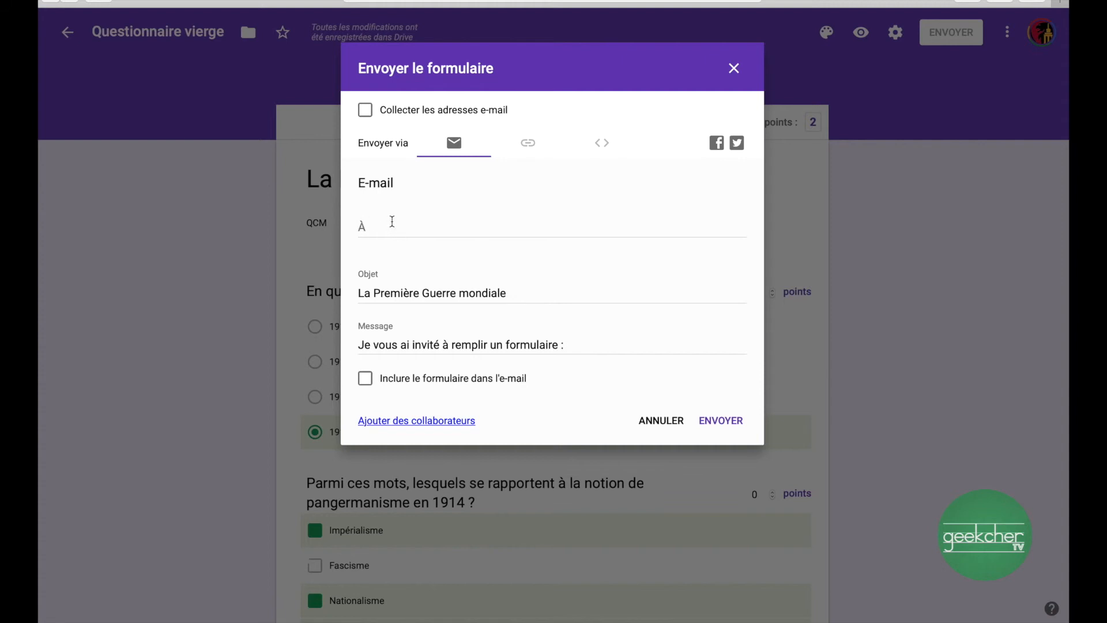
left_click(529, 144)
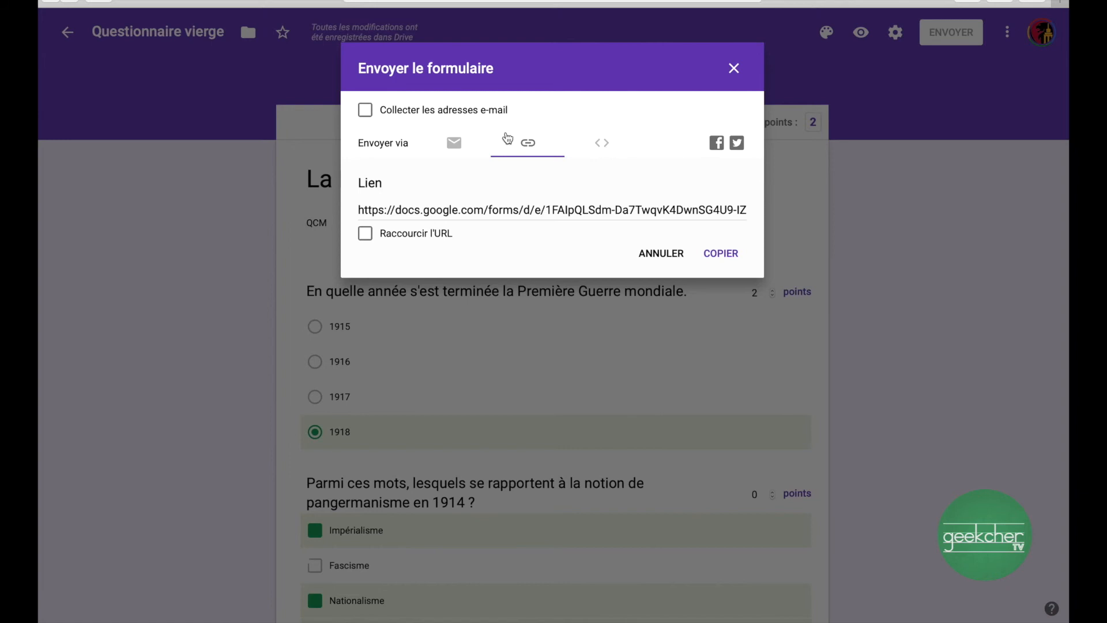
left_click(602, 144)
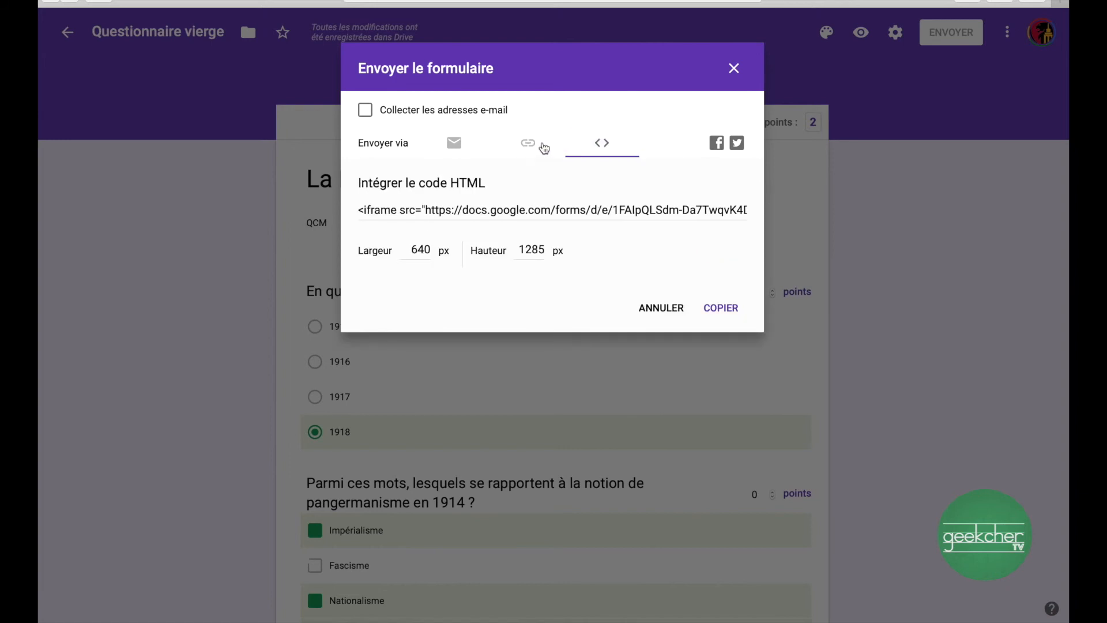
left_click(454, 143)
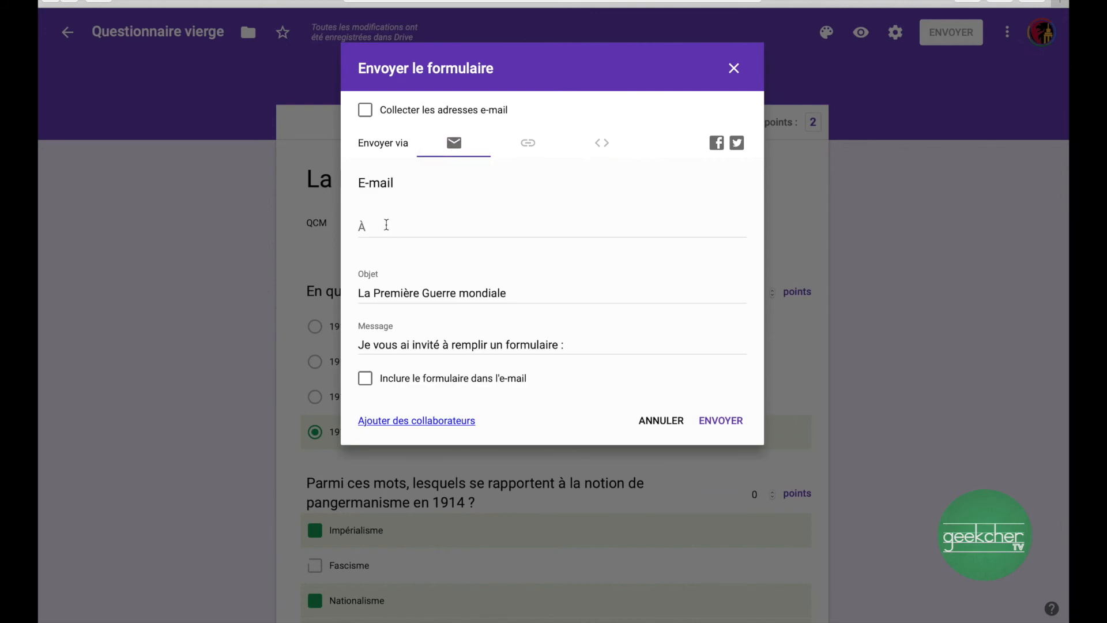
left_click(527, 145)
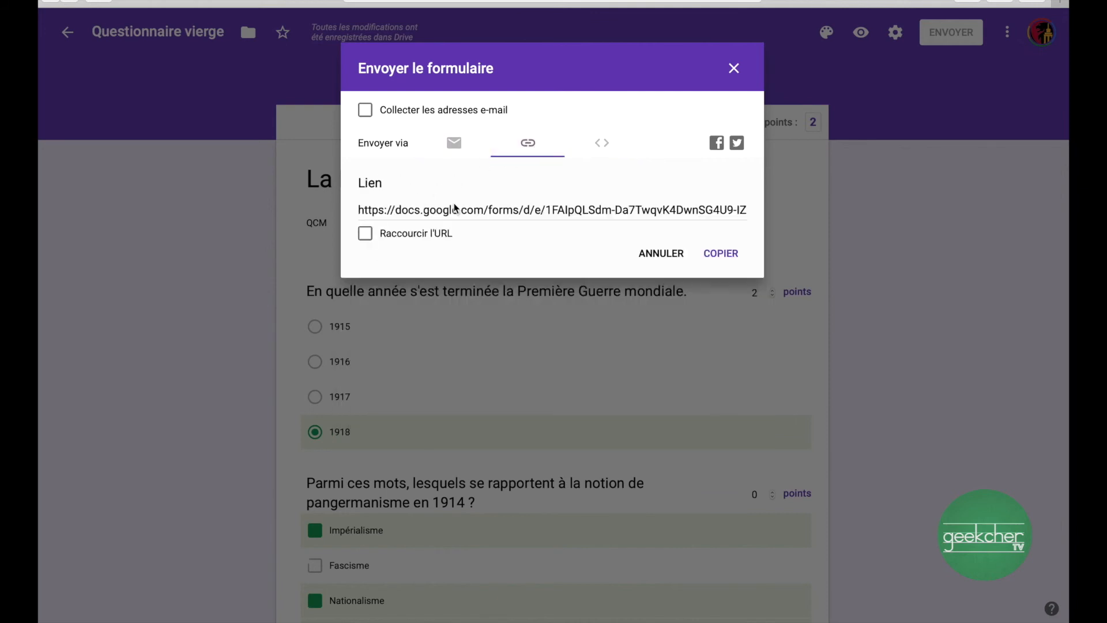